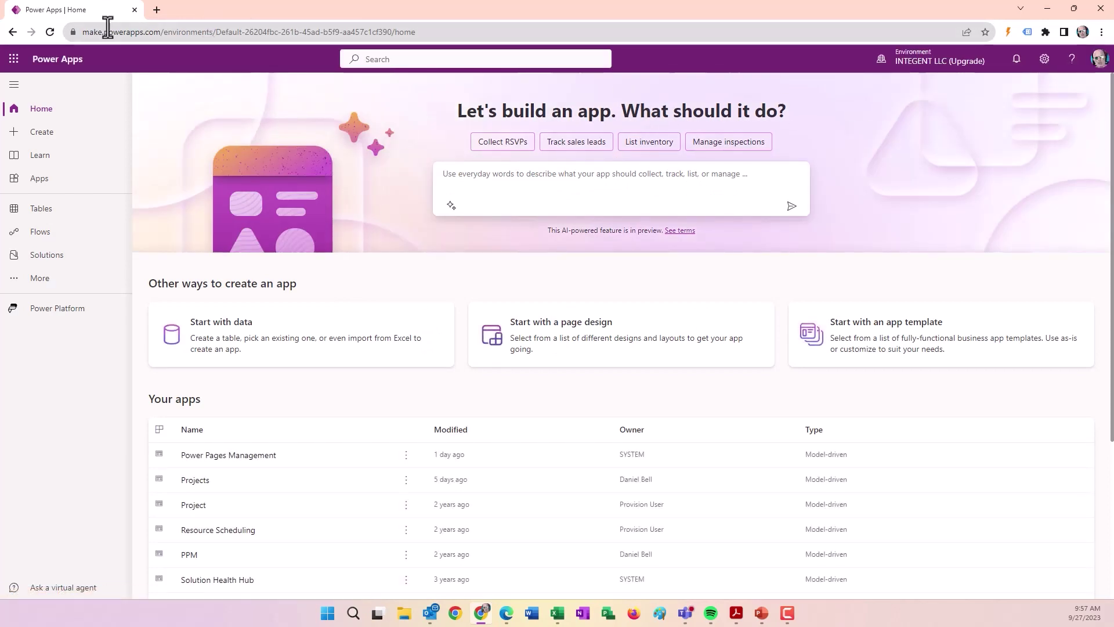
Switch to the Project for the Web - 102 environment and launch the PPM v102 app.
click(919, 65)
click(936, 337)
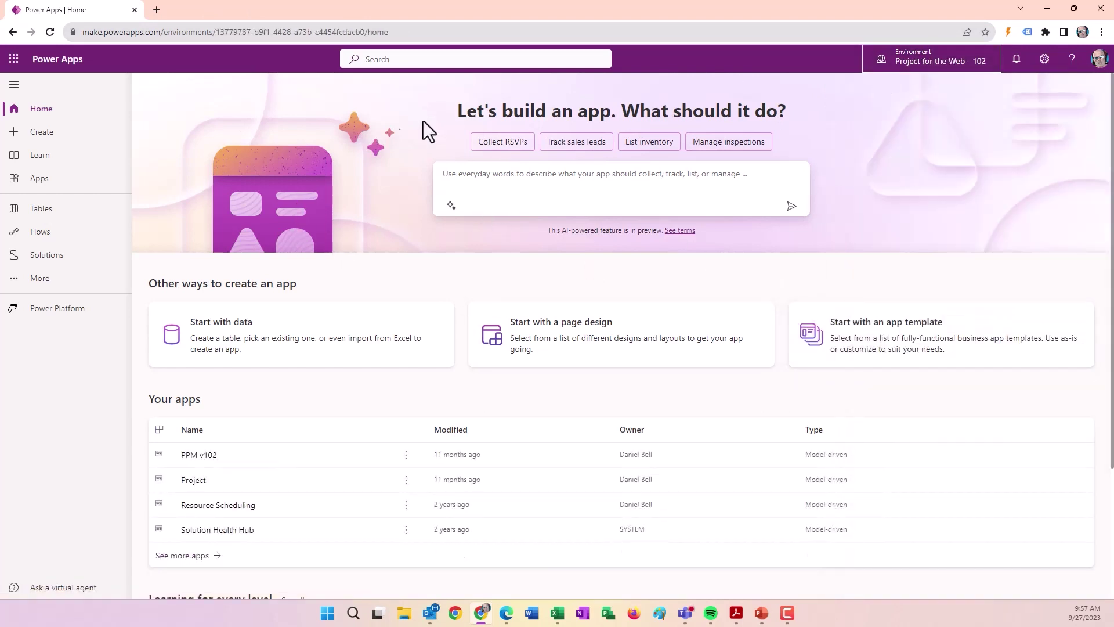
click(38, 179)
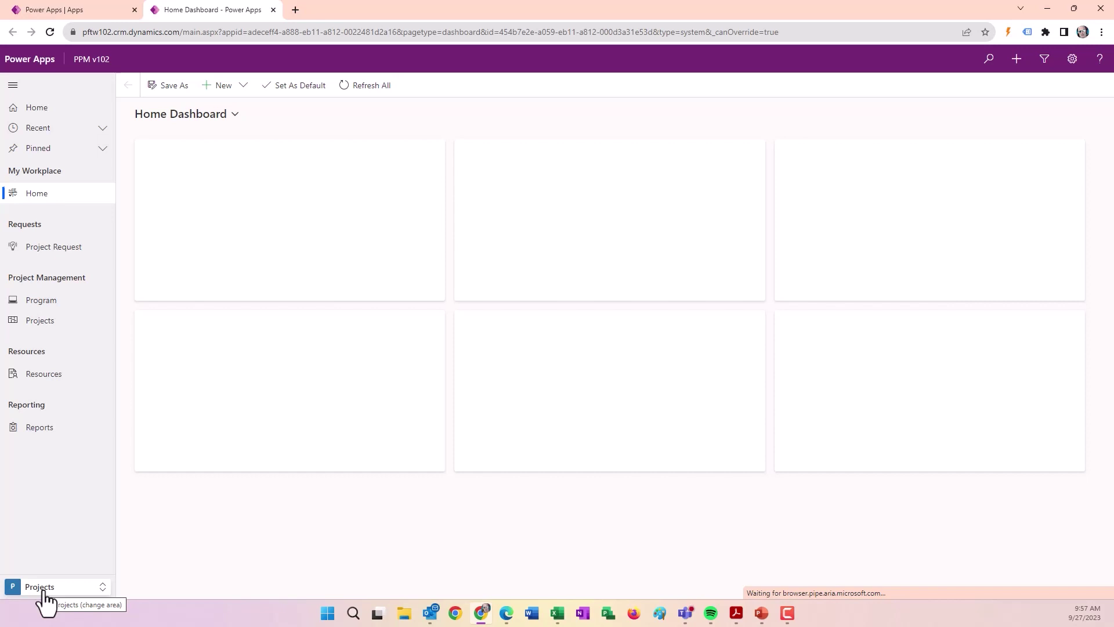
click(42, 593)
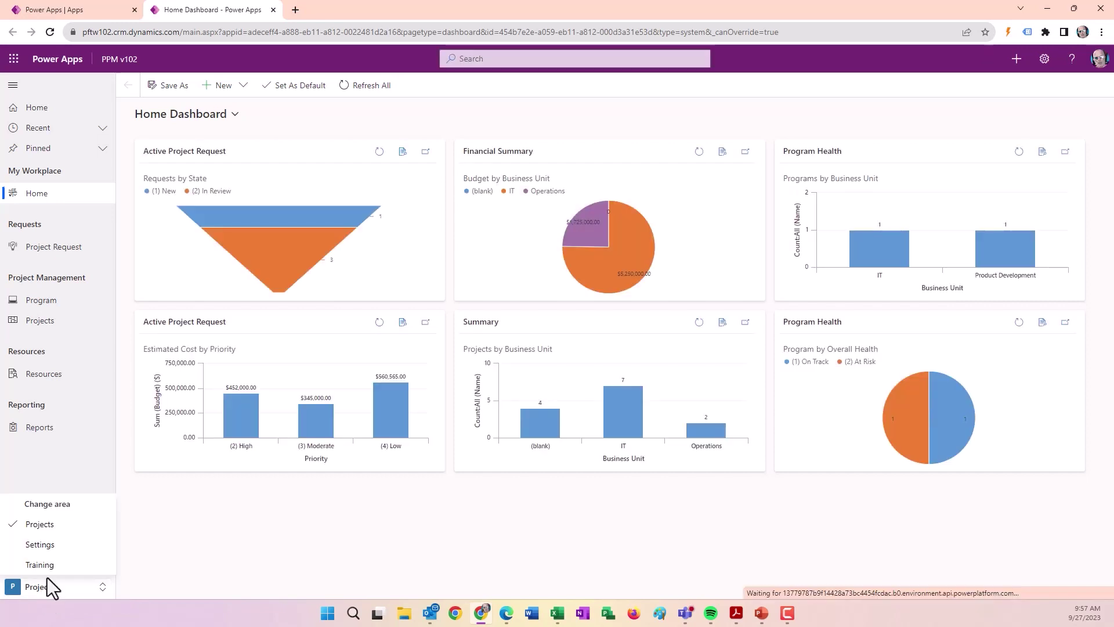
Edit the project parameter record in Settings and save it with Schedule Mode Fixed duration.
click(46, 546)
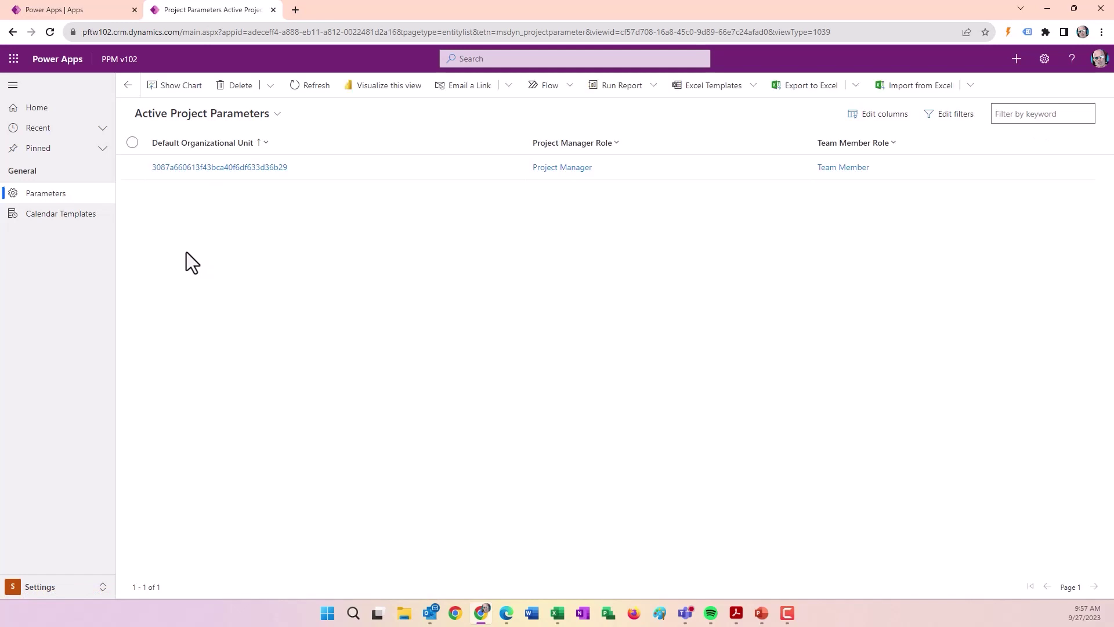
click(132, 169)
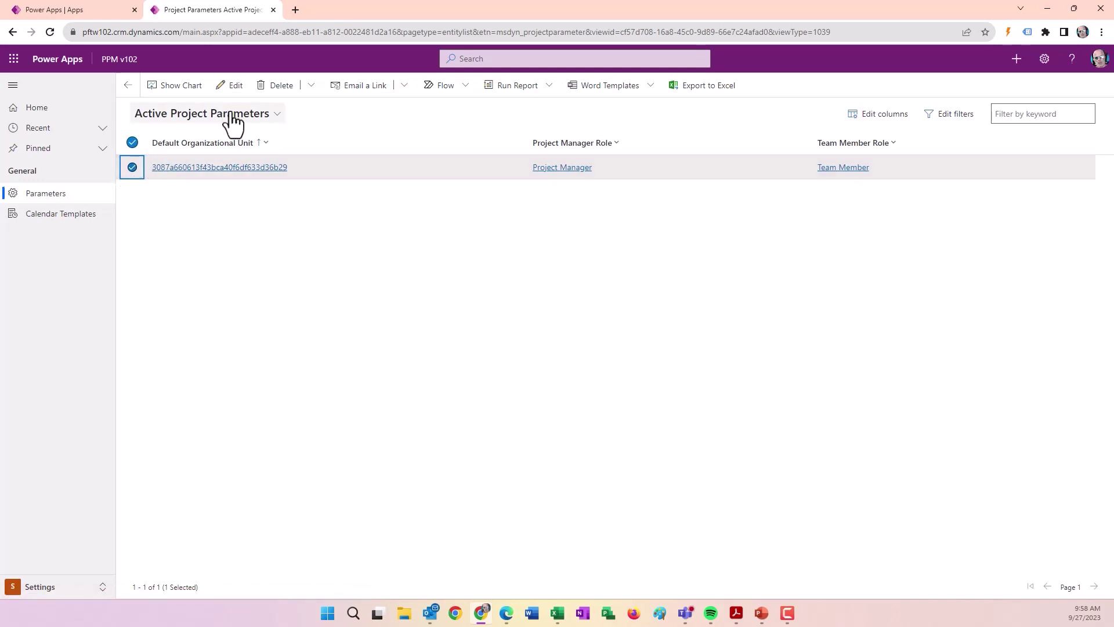
click(232, 85)
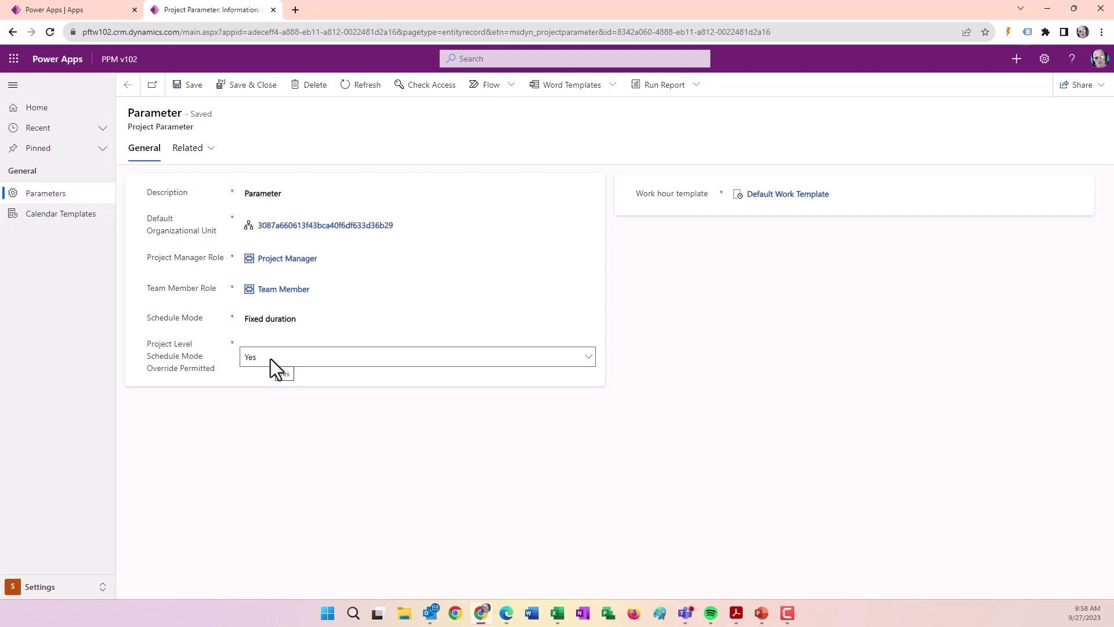
click(316, 318)
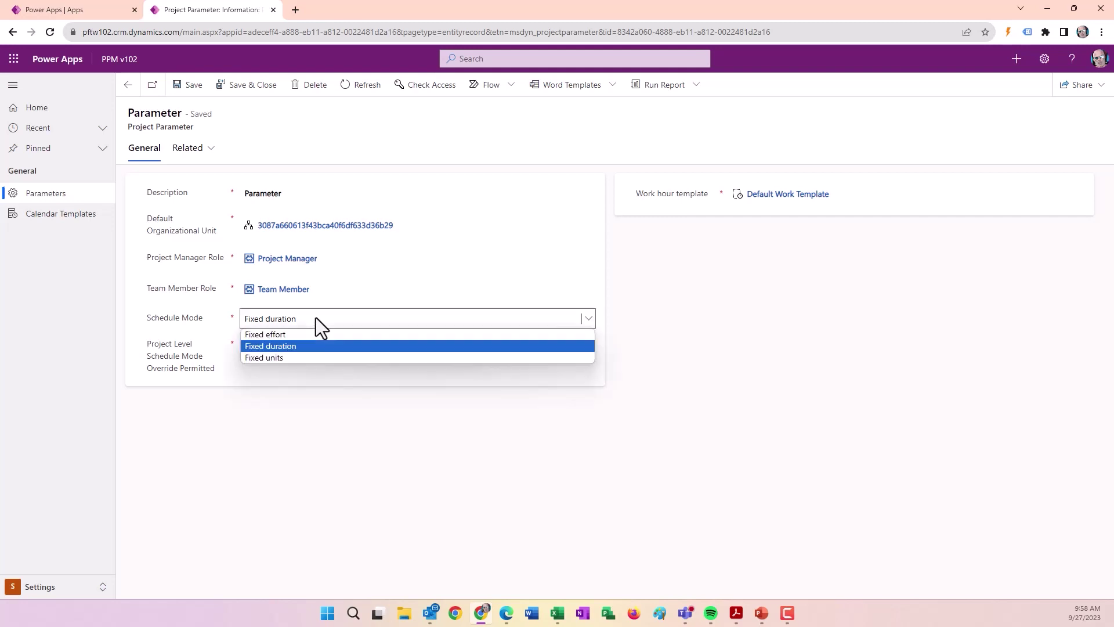
click(303, 334)
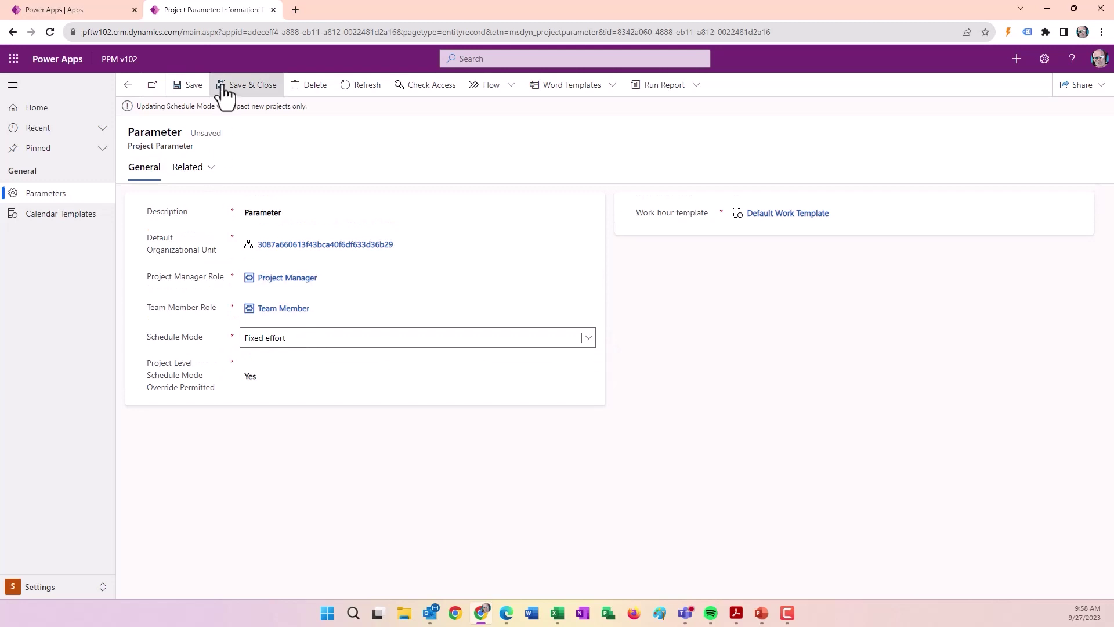
click(281, 340)
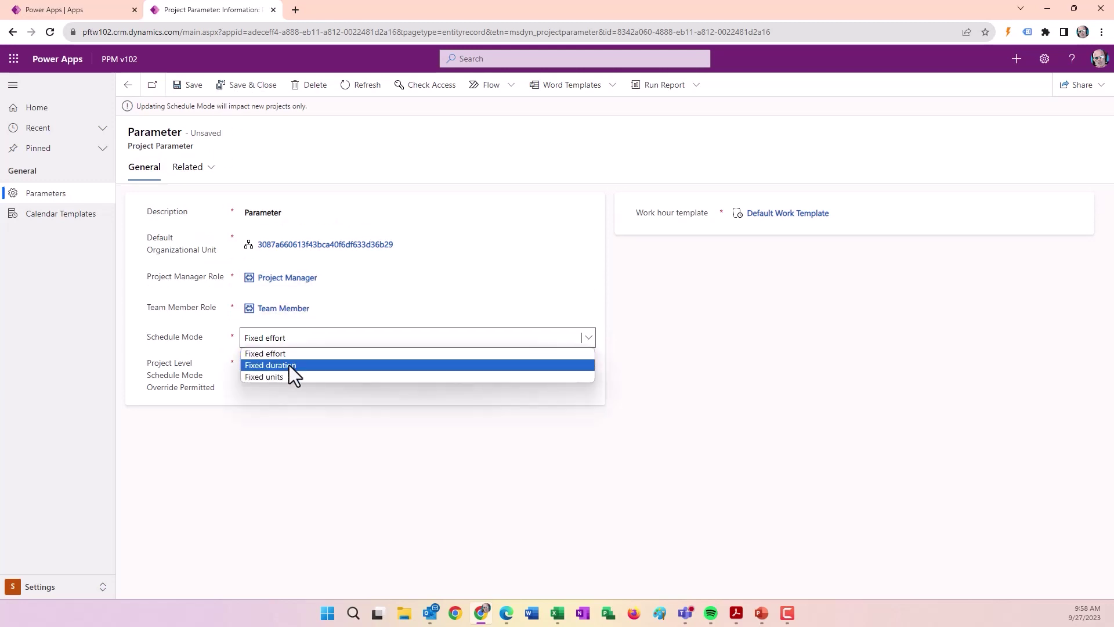
click(289, 365)
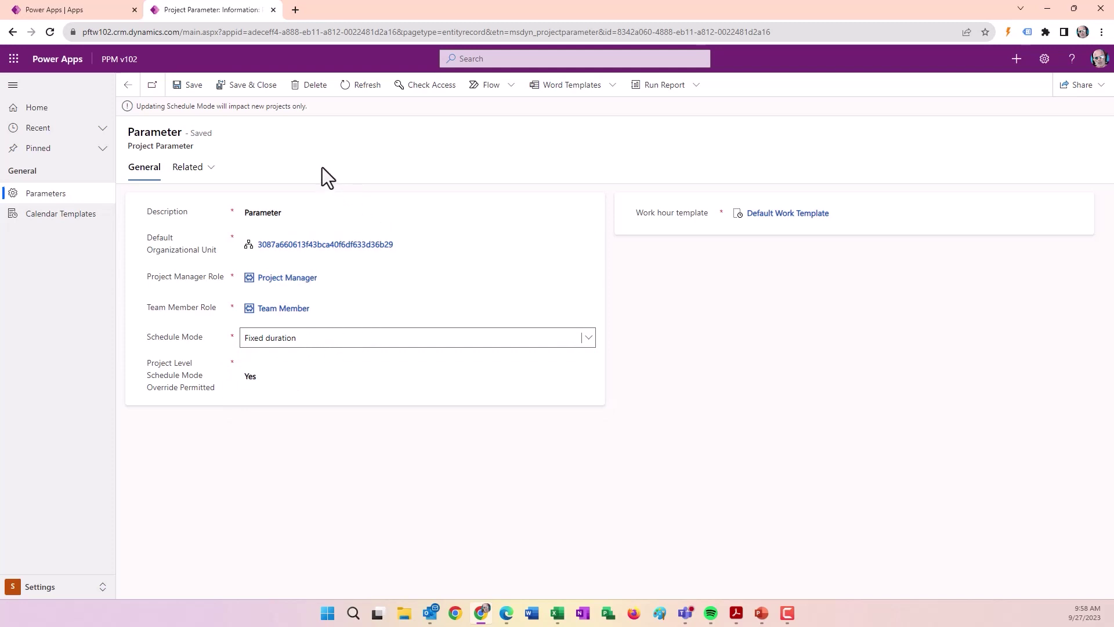
click(244, 88)
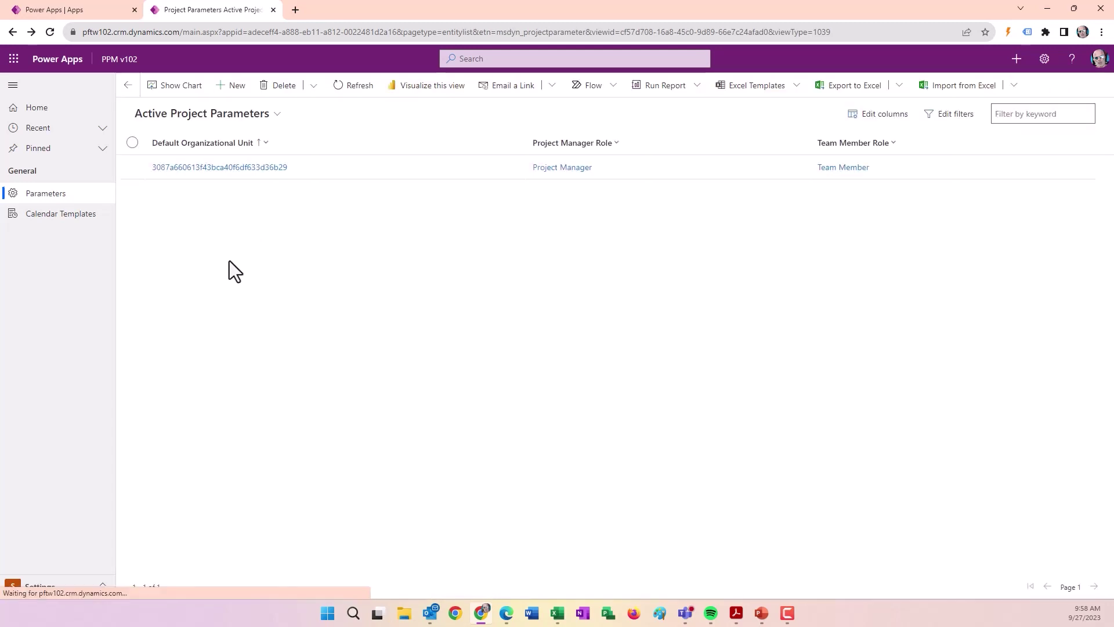
From the Projects area, create a new project named 'Duration Fixed' and save it.
click(50, 587)
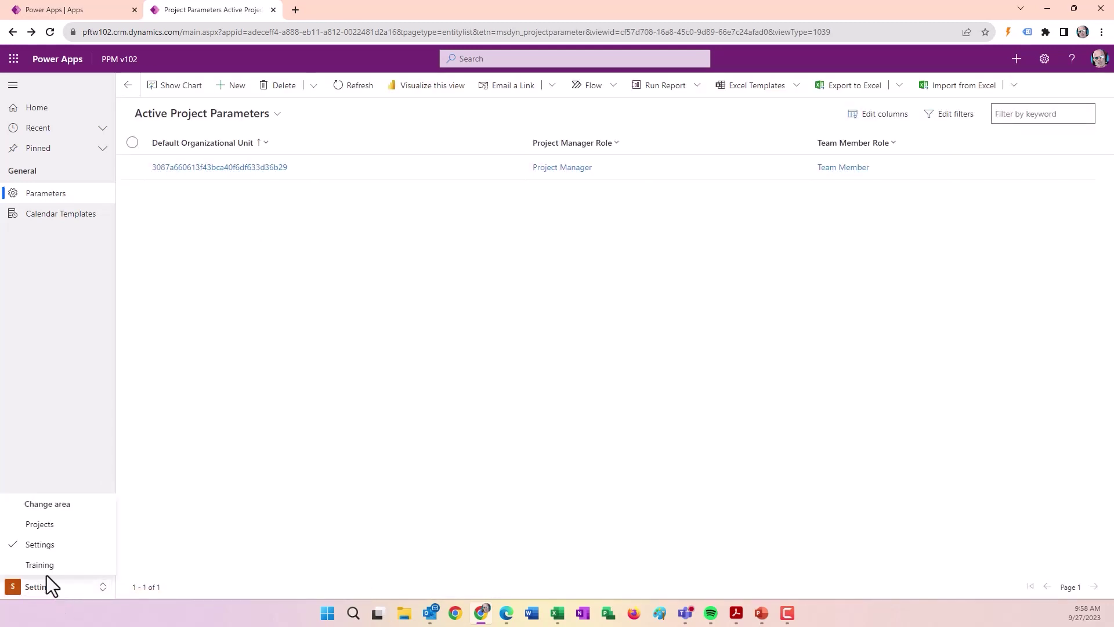
click(49, 527)
click(40, 320)
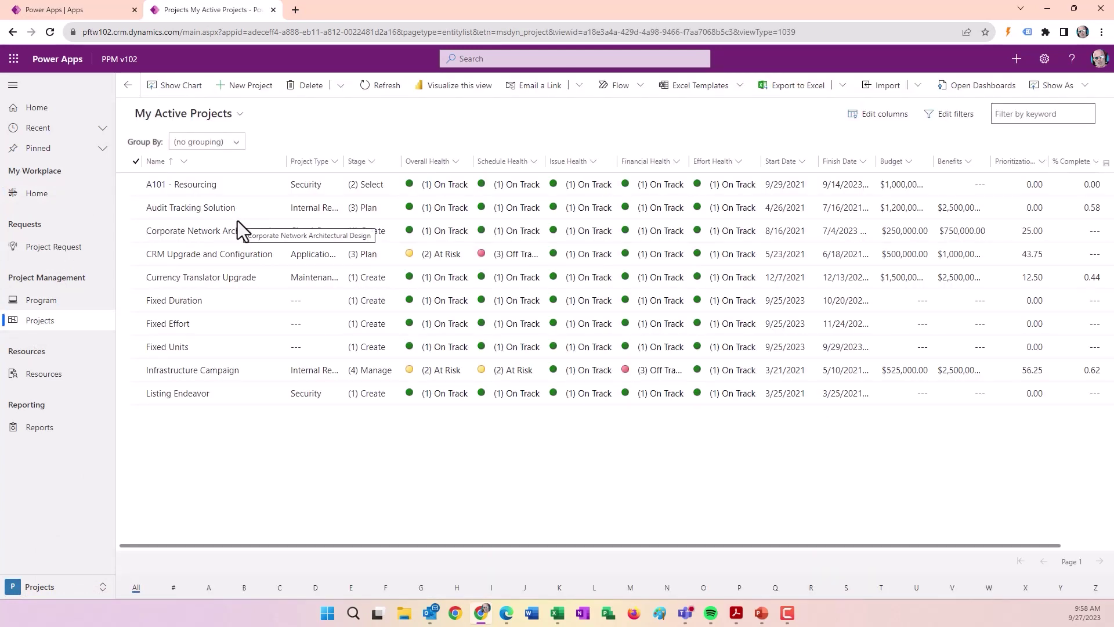
click(249, 87)
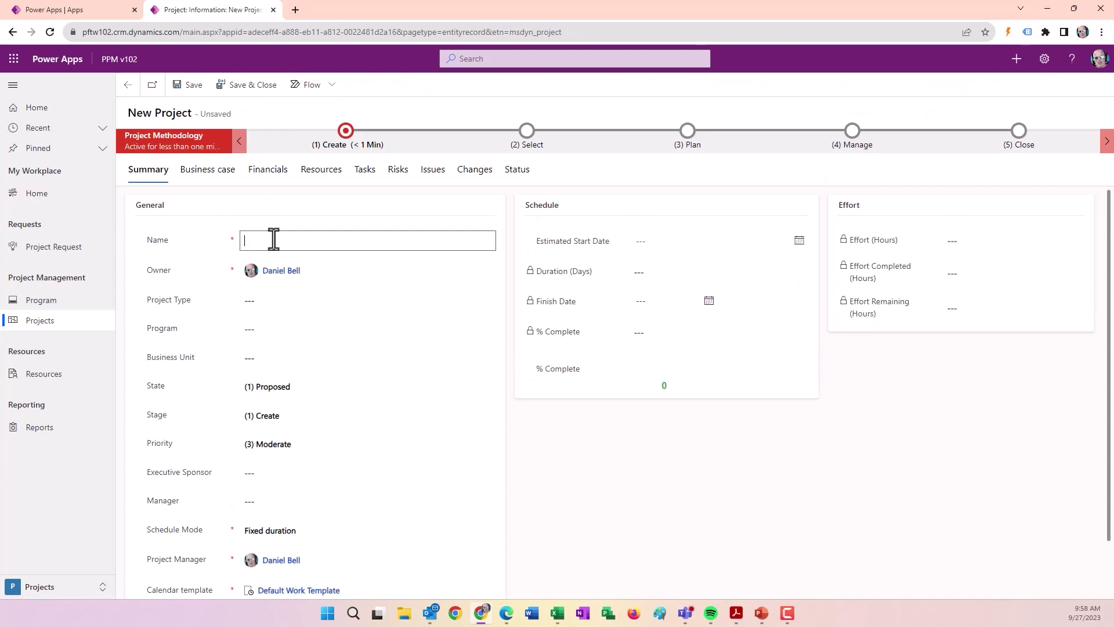
click(274, 234)
text(Dur)
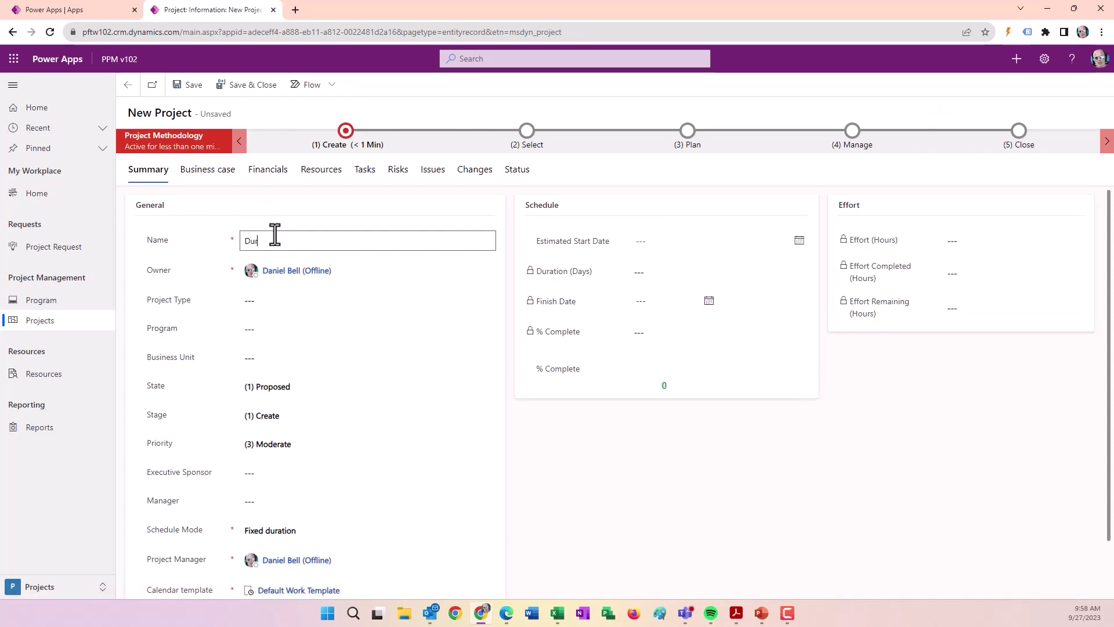
text(ation Fixe)
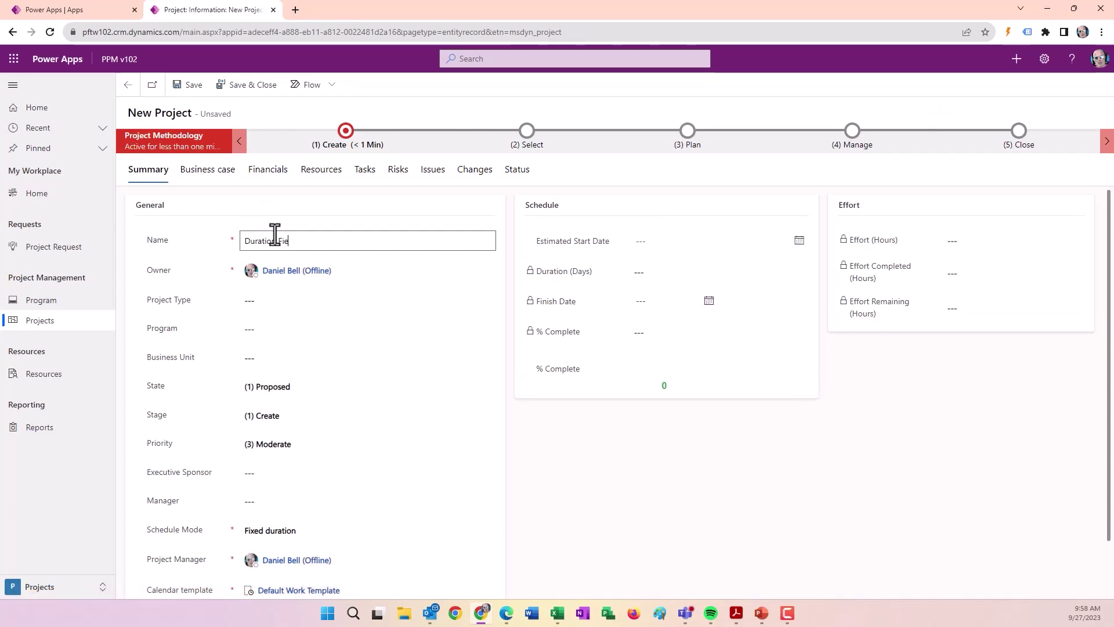
text(d)
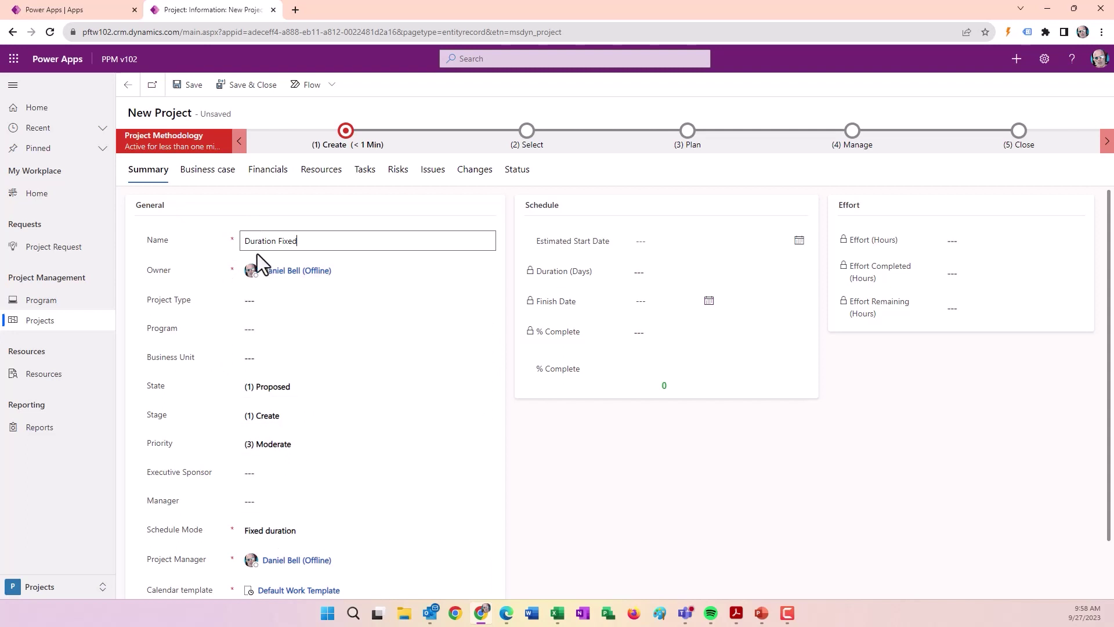
click(177, 85)
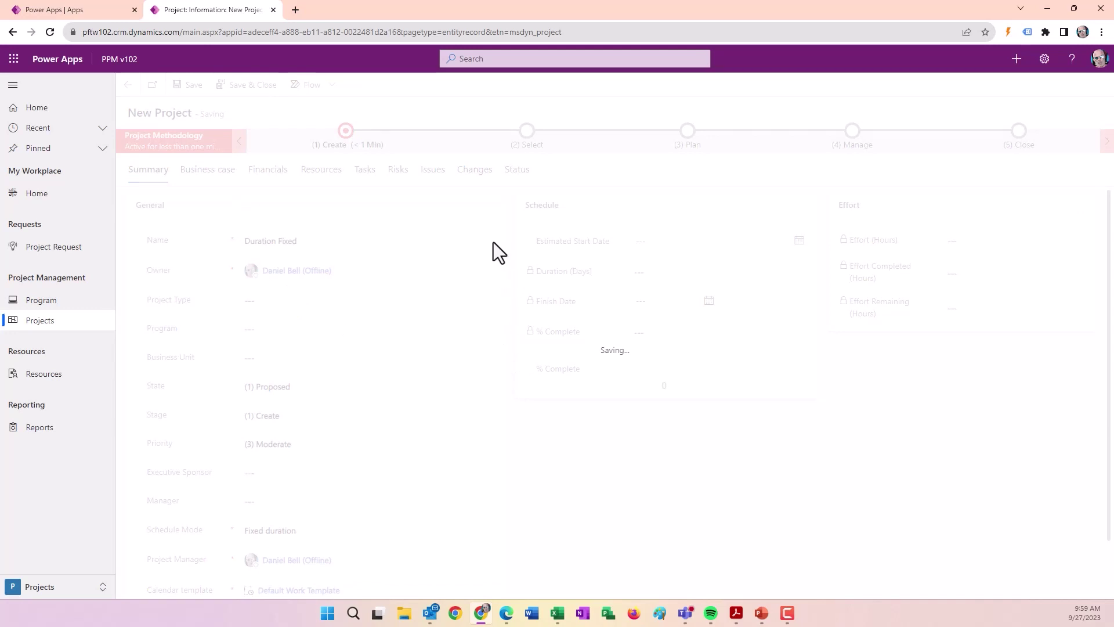
Create the project's task group by adding two searched team members.
click(366, 183)
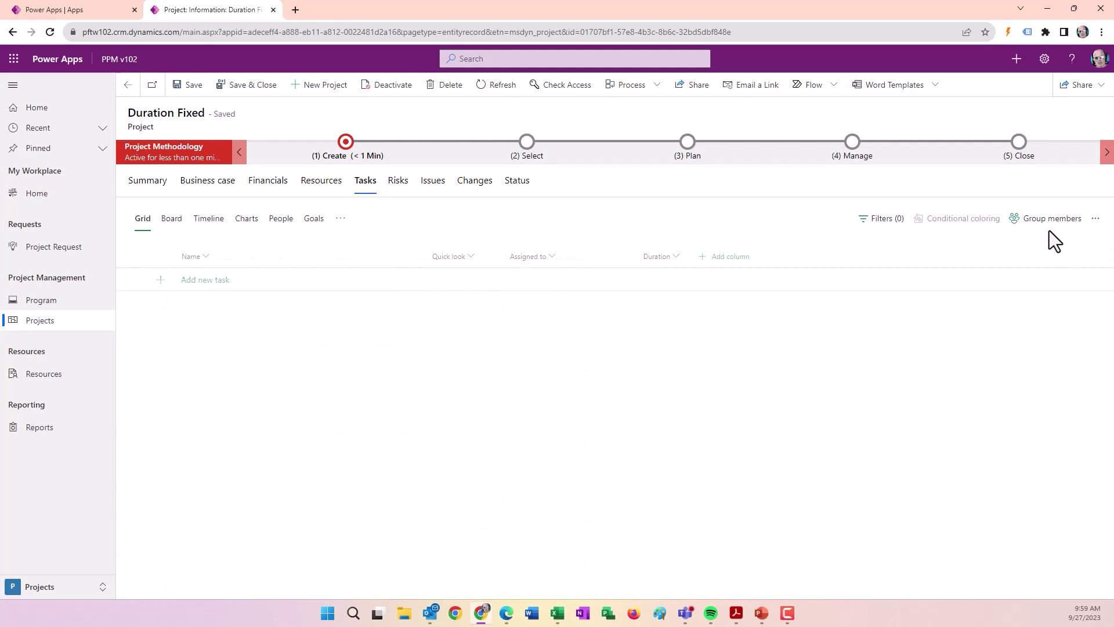
click(1047, 220)
click(1006, 377)
text(David)
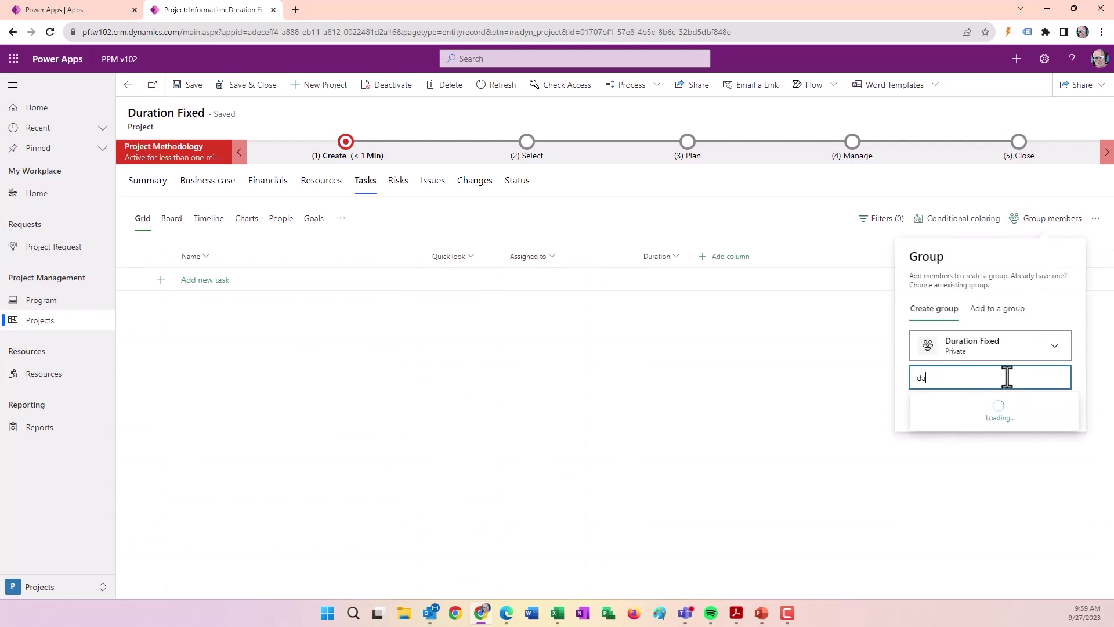
click(975, 429)
click(987, 378)
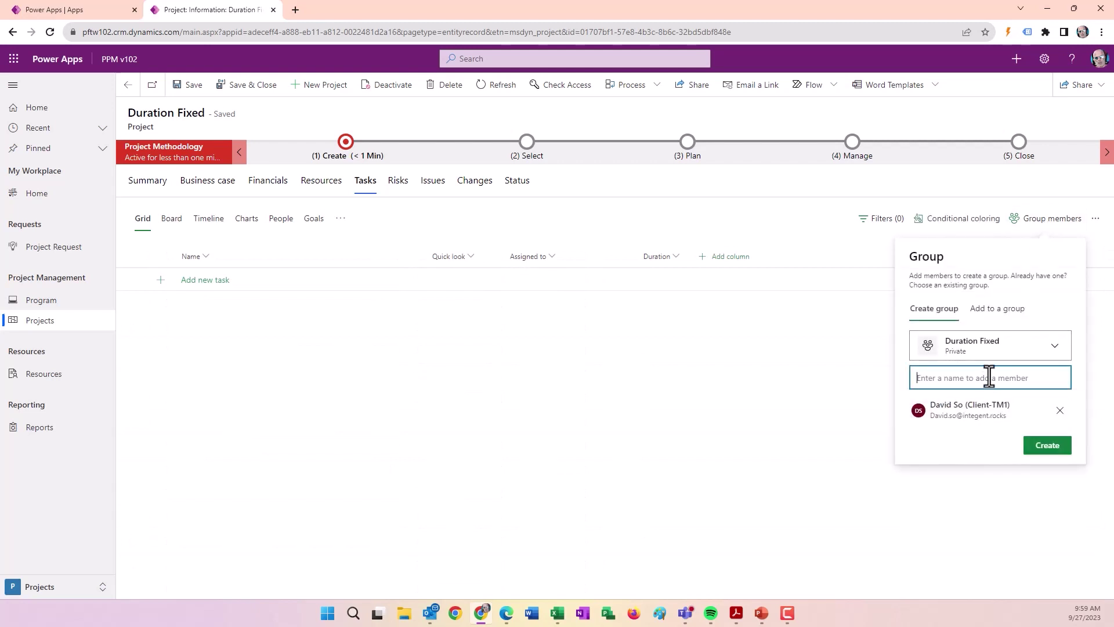
text(Daniel Bell)
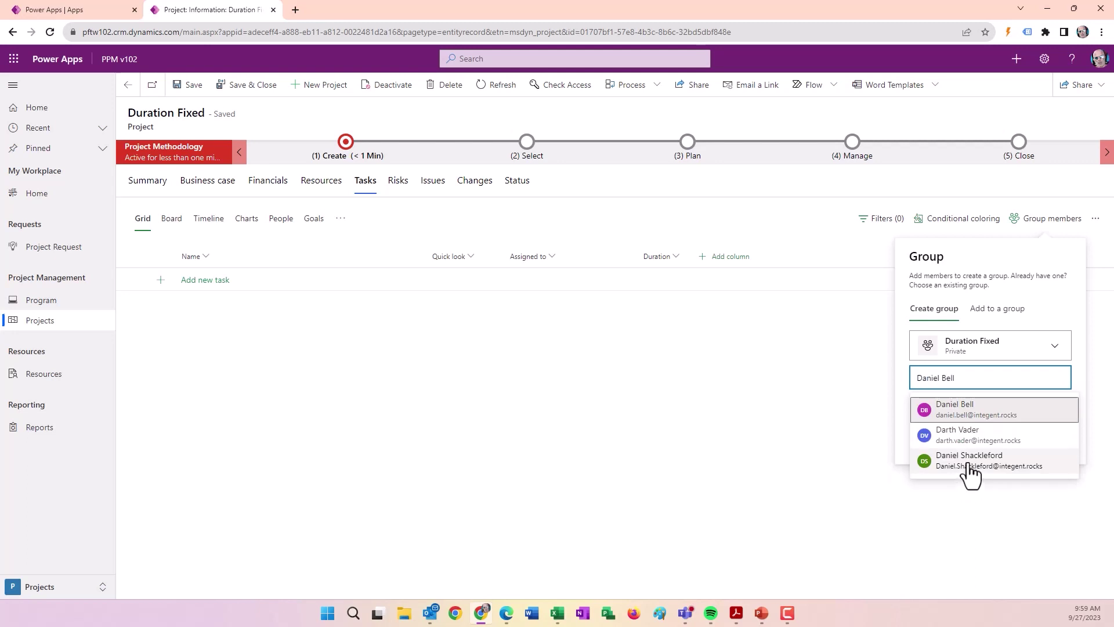
click(968, 464)
click(1045, 483)
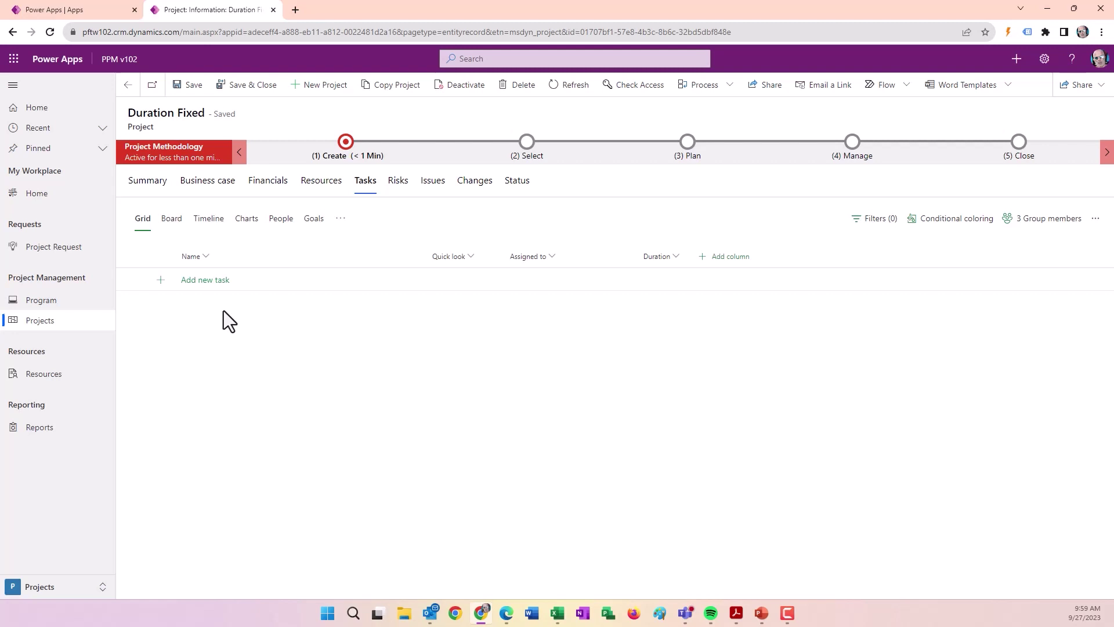
Add Task 100 and replace the Quick look column with Start, Finish and Effort columns.
click(203, 281)
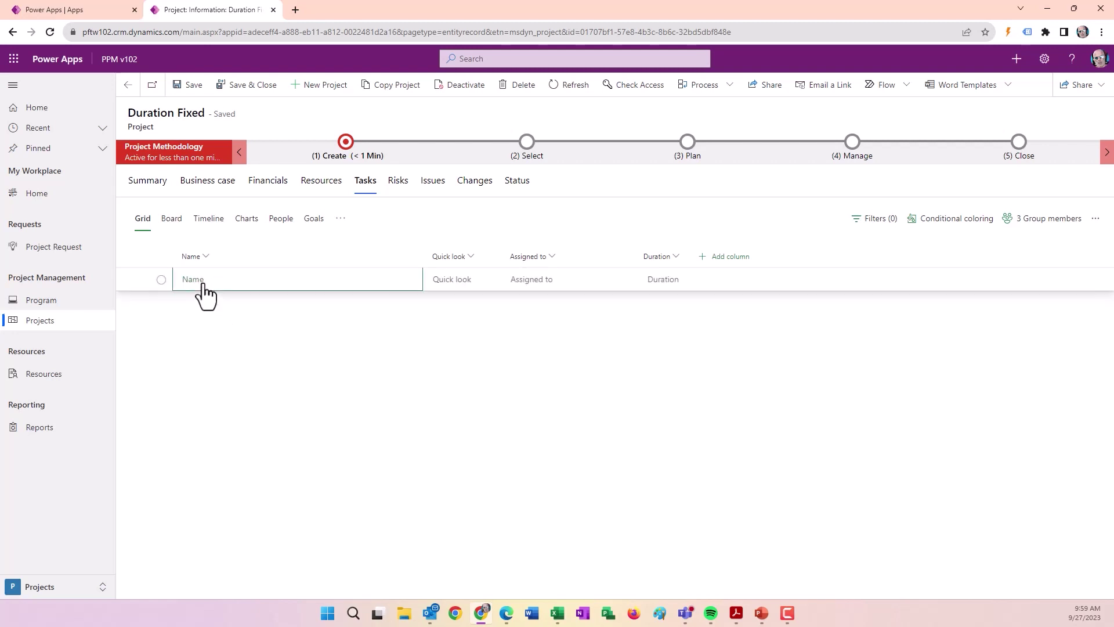
text(Task 100)
key(Tab)
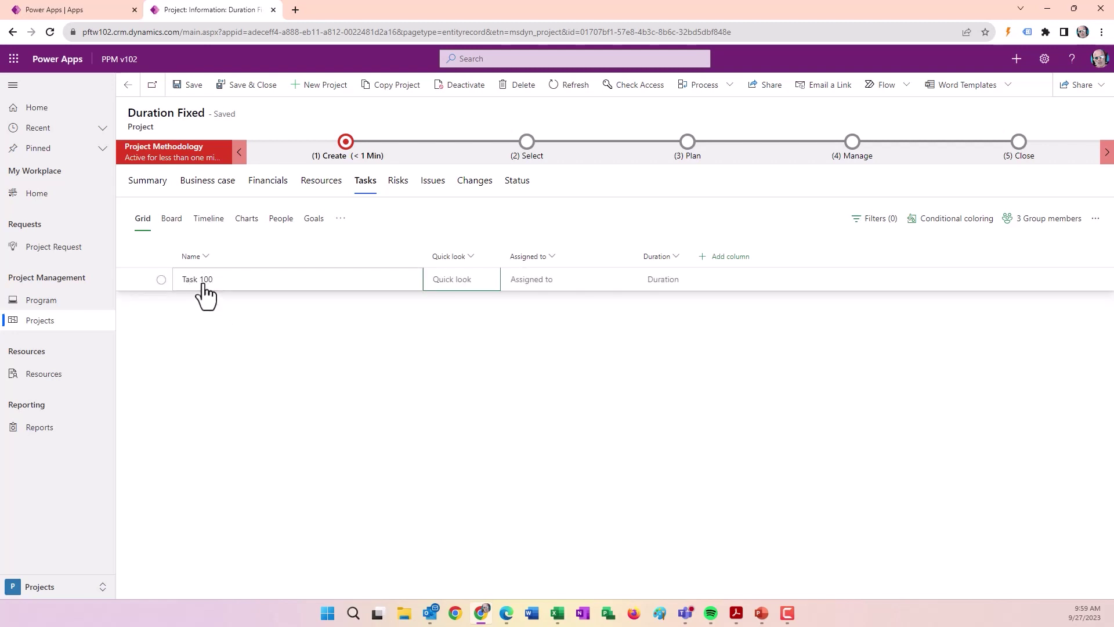
click(461, 258)
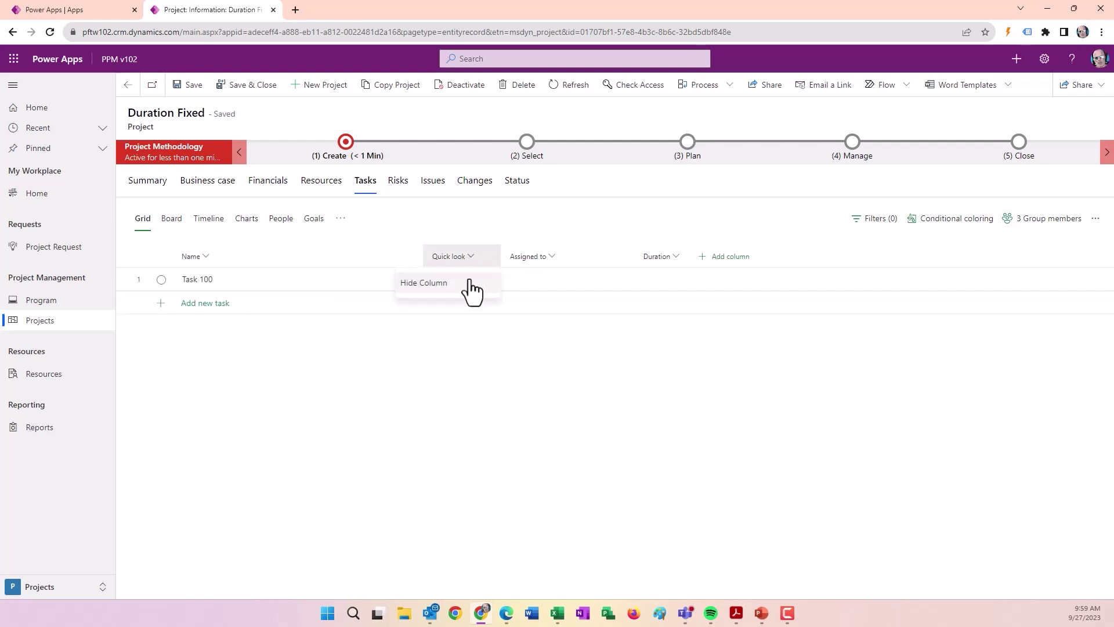
click(467, 286)
click(659, 261)
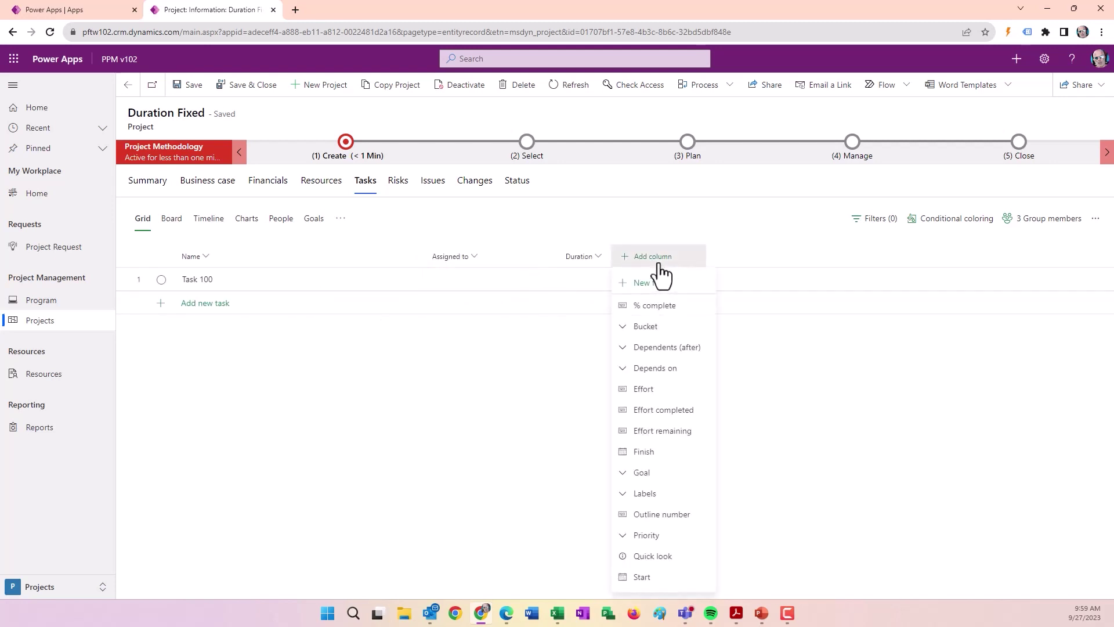
click(676, 577)
click(737, 259)
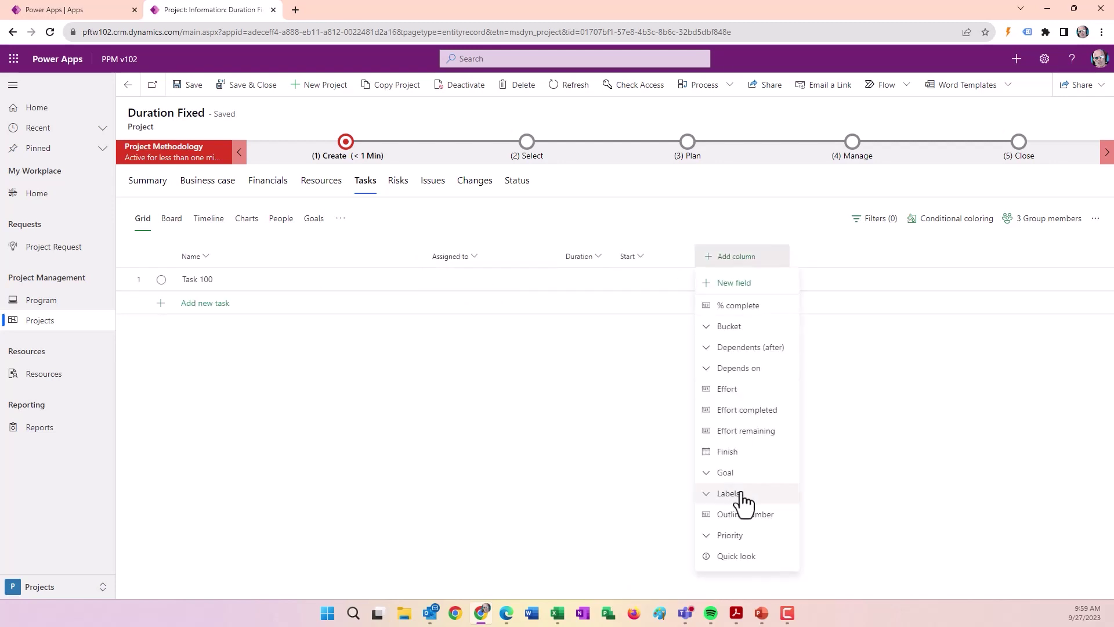
click(732, 451)
click(811, 258)
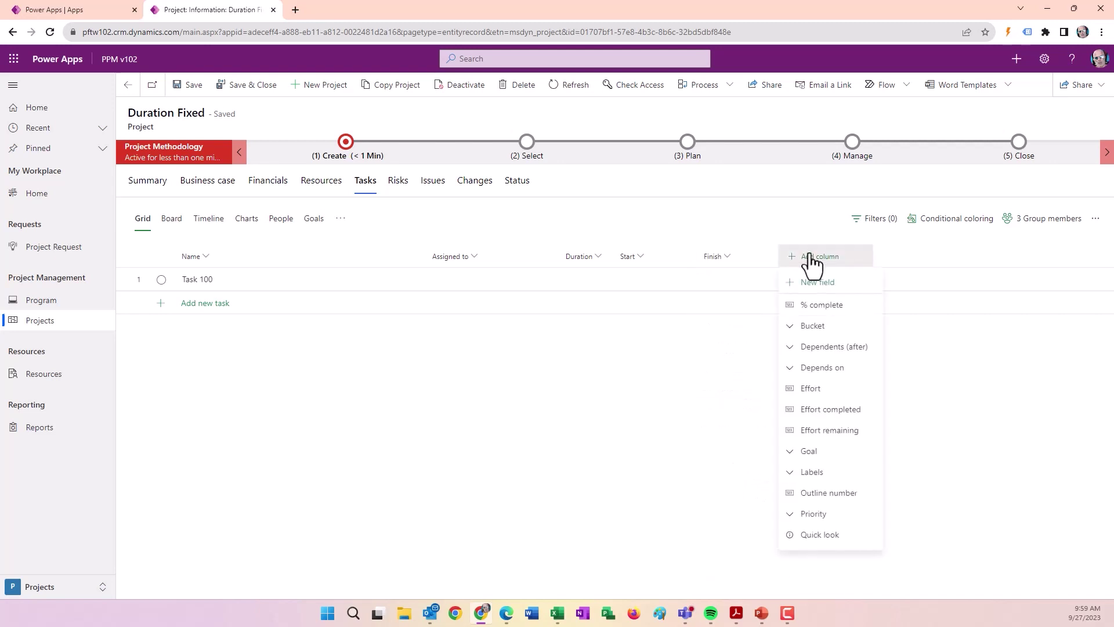
click(813, 389)
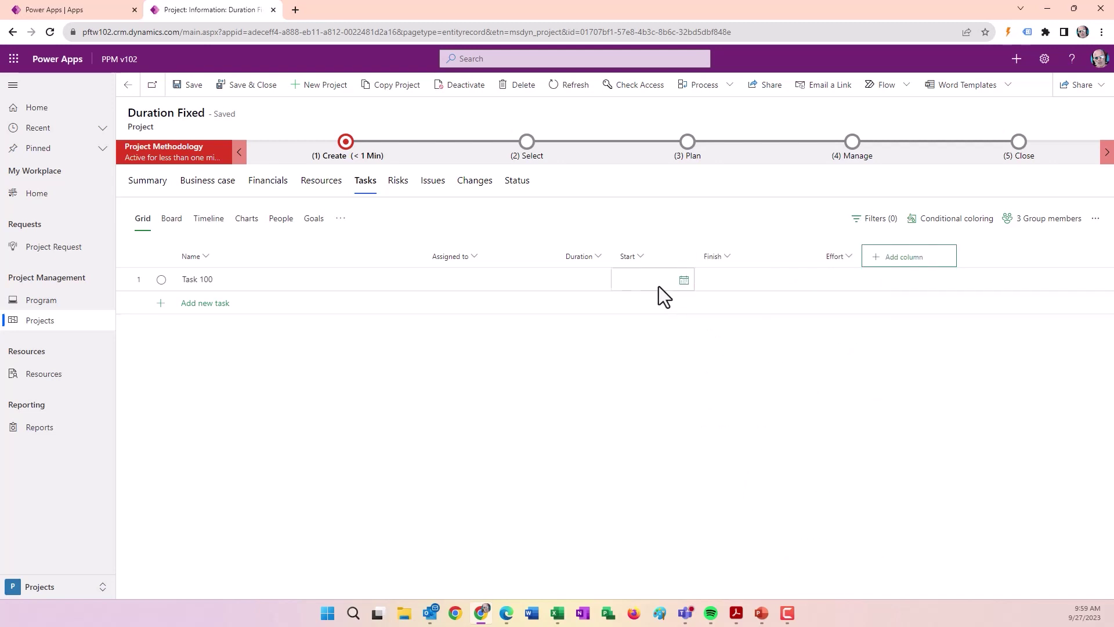
Set Task 100 to start on 10/2/2023 with a 10-day duration.
click(684, 279)
click(724, 314)
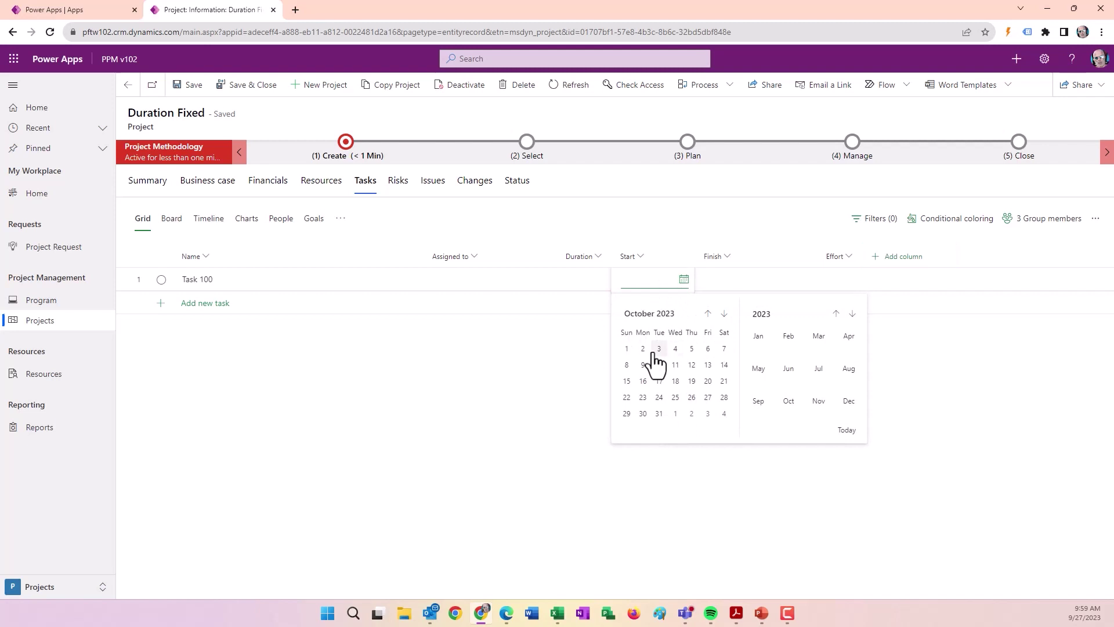
click(642, 349)
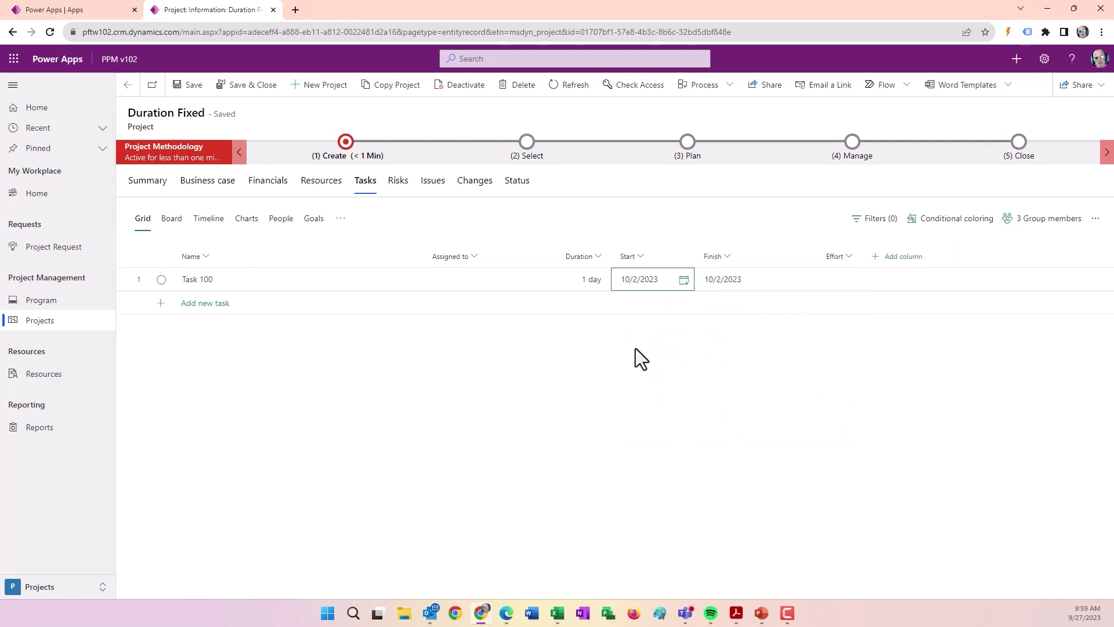
click(587, 279)
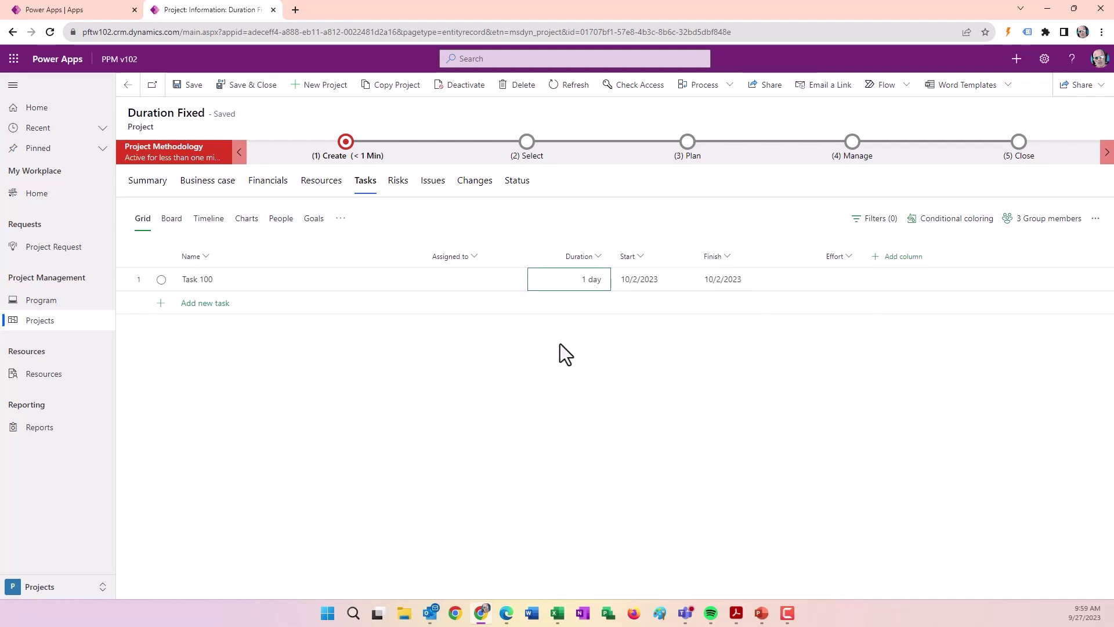
text(10)
key(Tab)
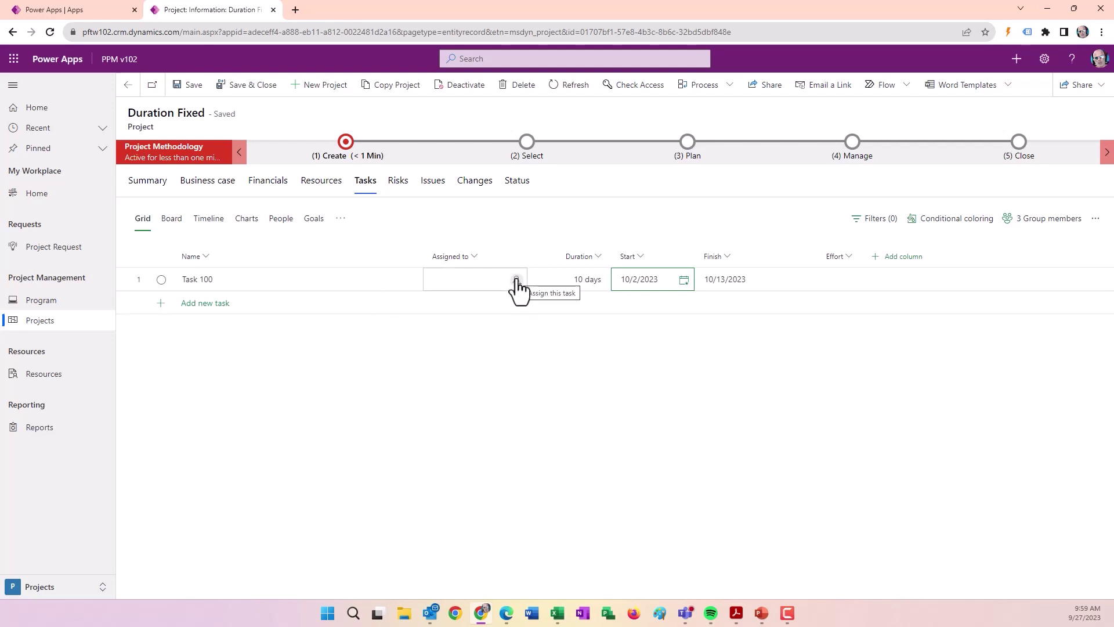
Assign a team member to Task 100 and enter 40 hours of effort.
click(517, 281)
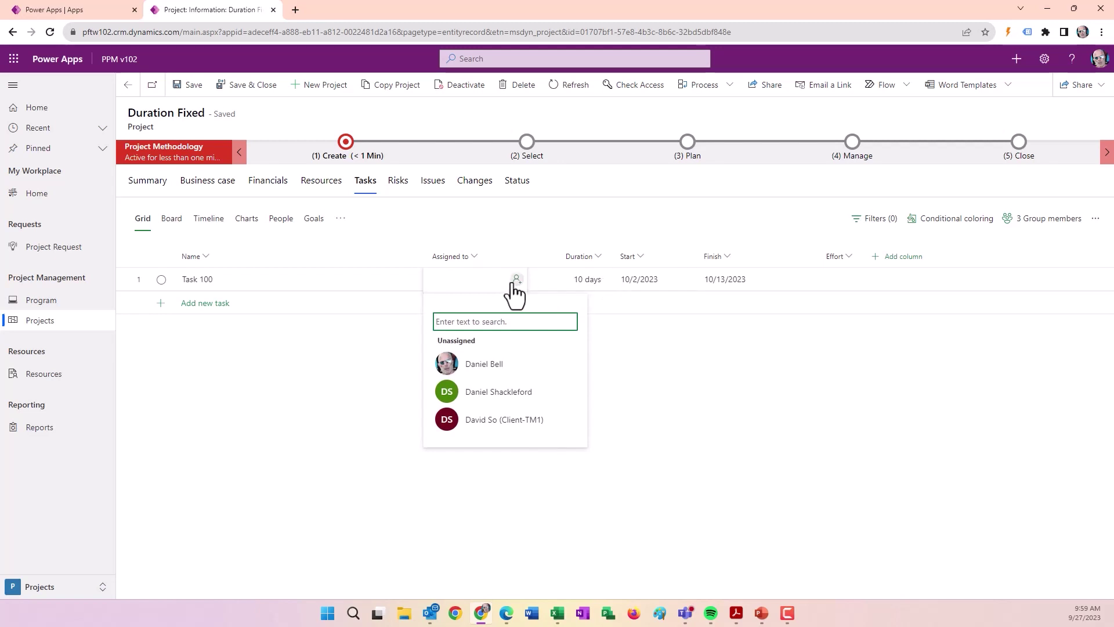
click(556, 395)
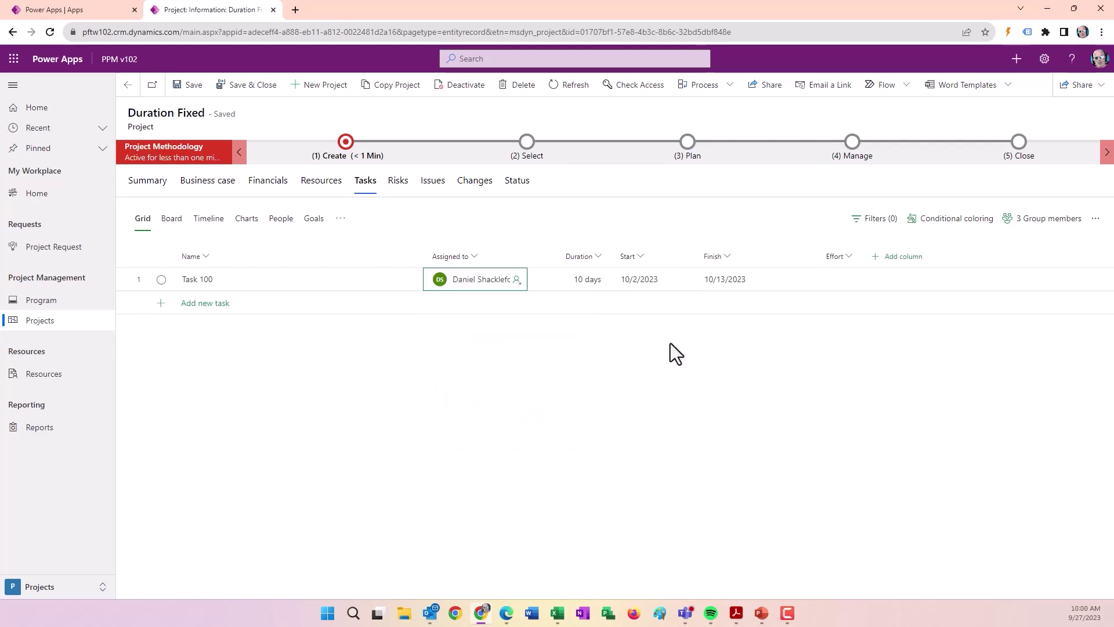
click(828, 283)
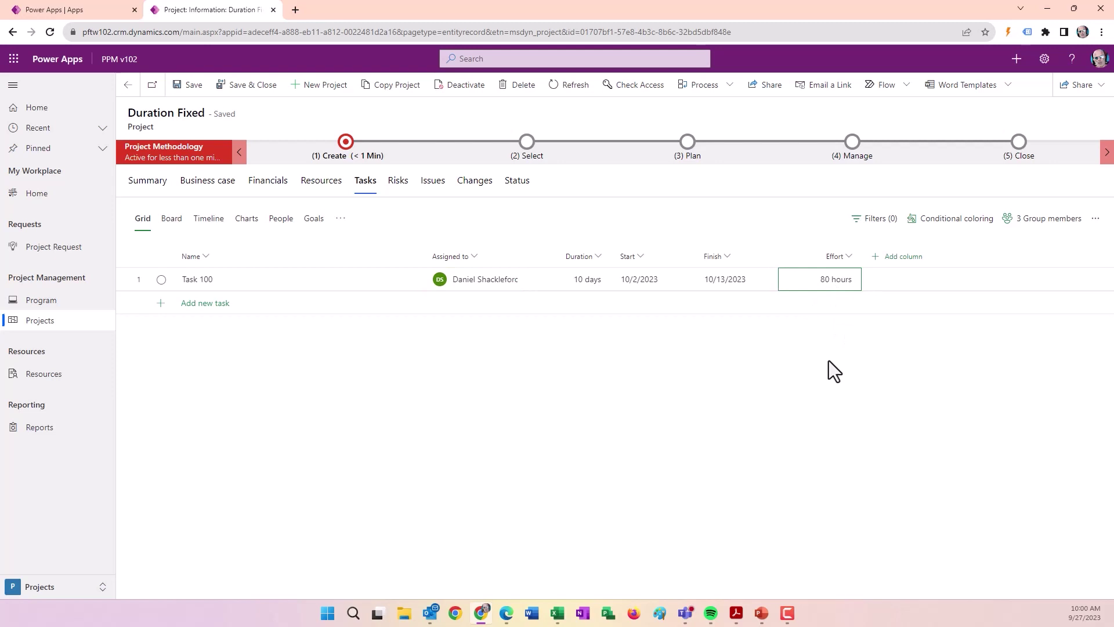
text(40)
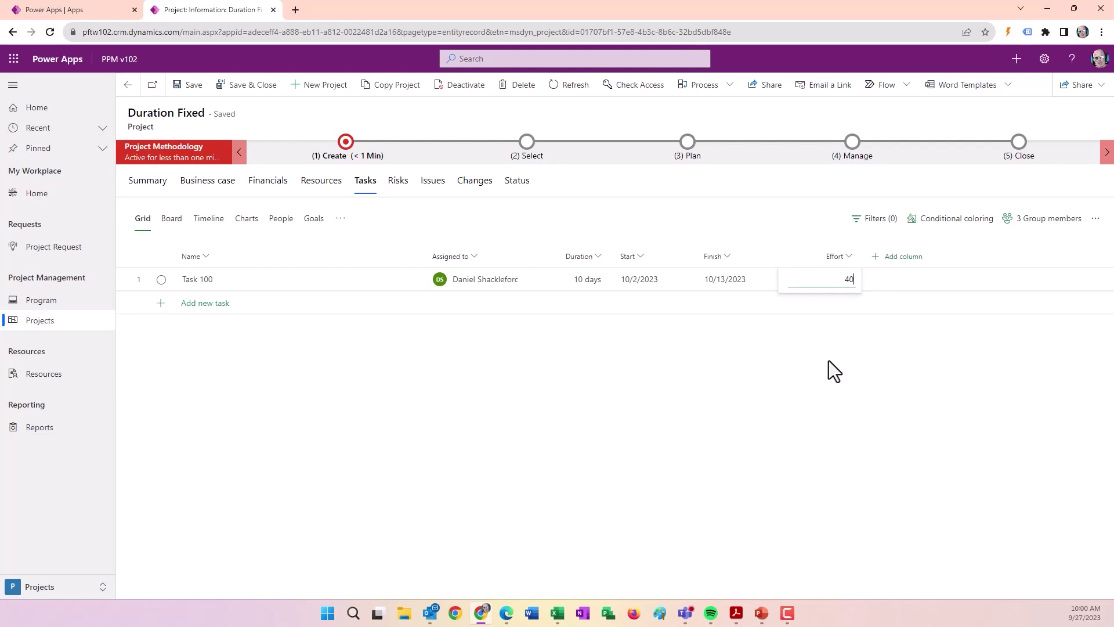
key(Return)
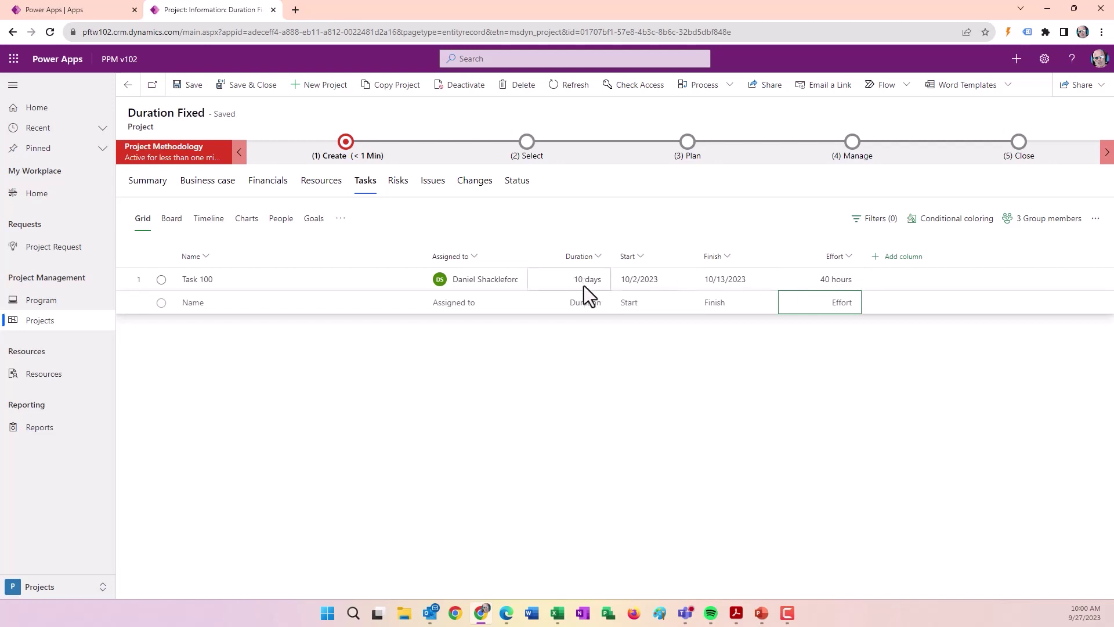
click(341, 220)
Raise Task 100's effort to 80 hours and check the Assignments view's daily hours.
click(355, 249)
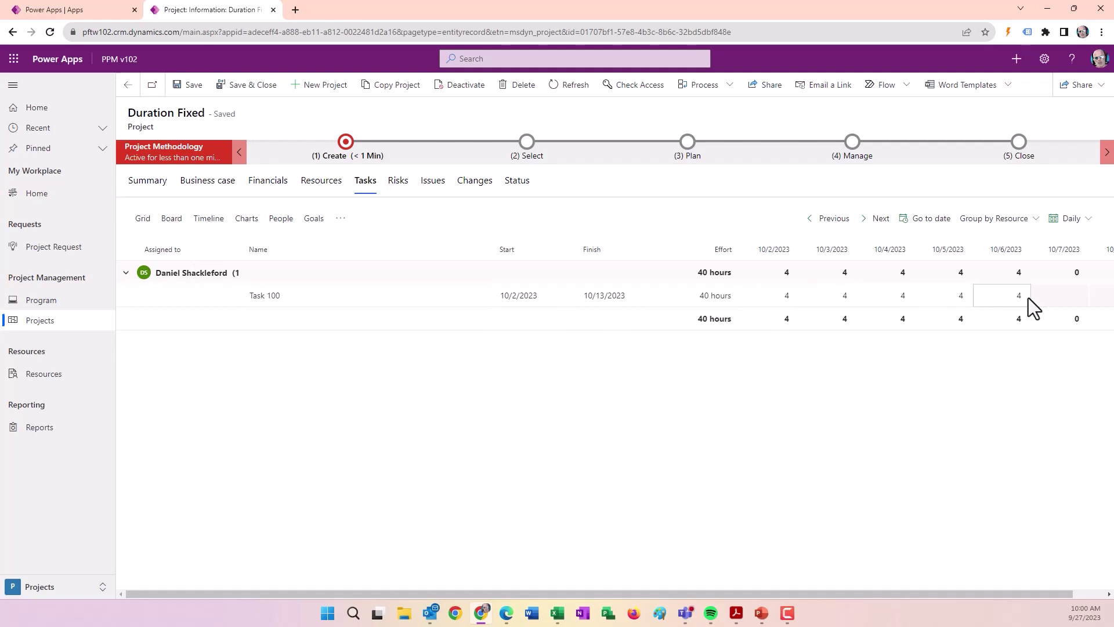
click(878, 220)
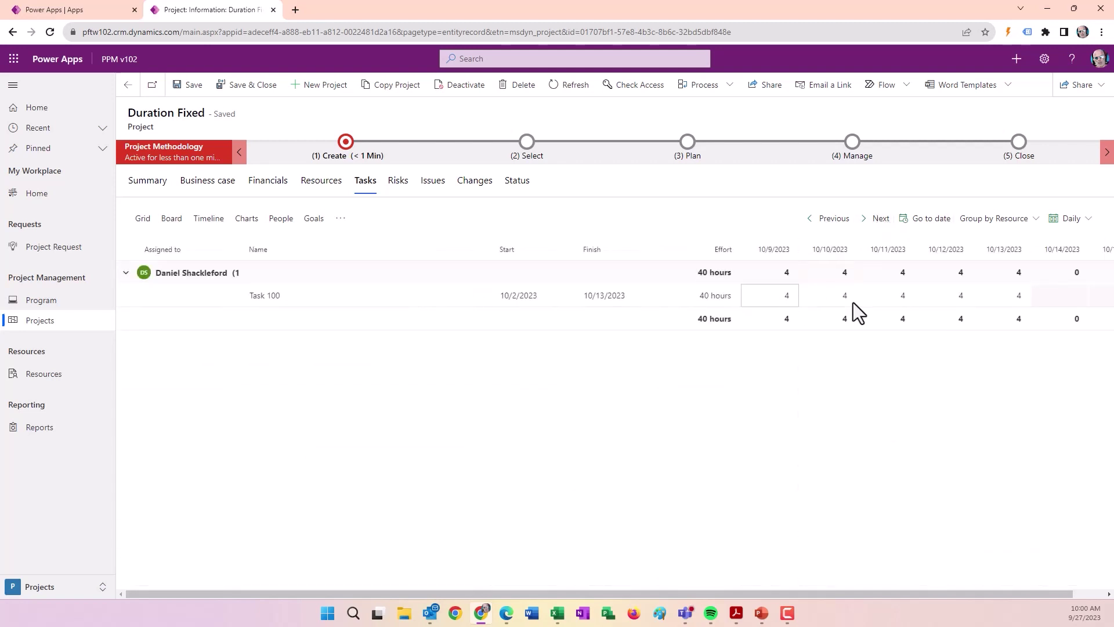
click(338, 219)
click(134, 220)
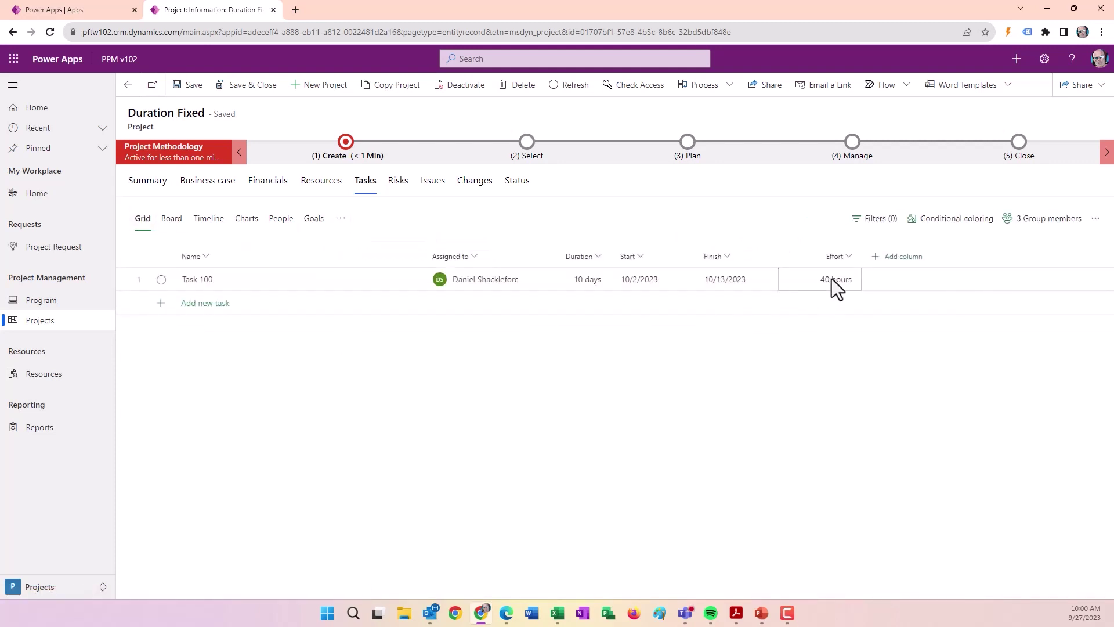
text(80)
key(Return)
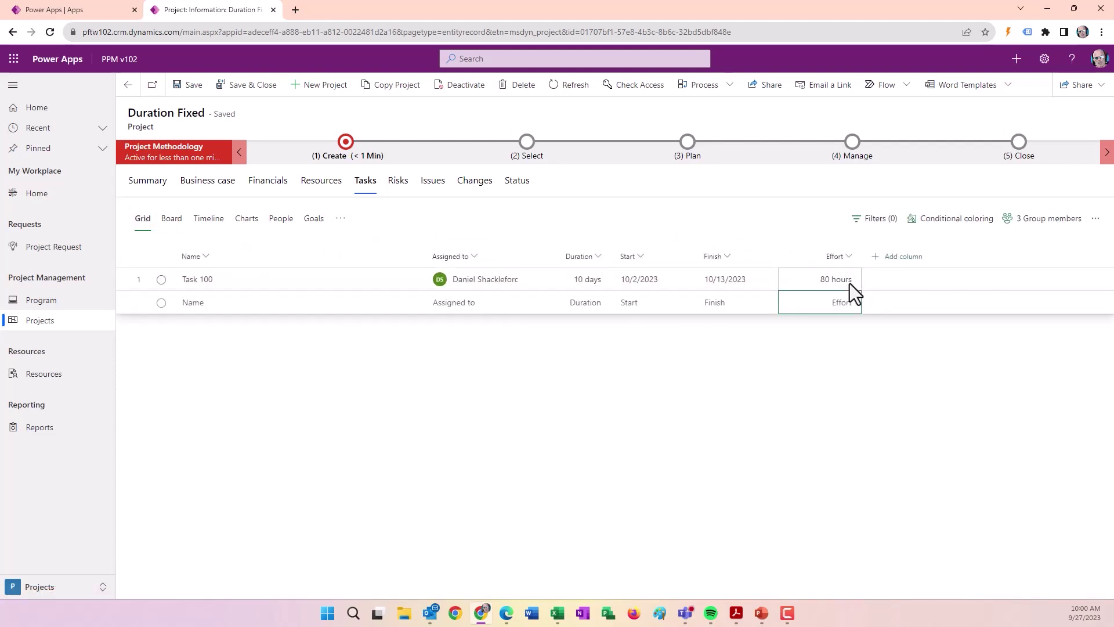
click(339, 219)
click(356, 247)
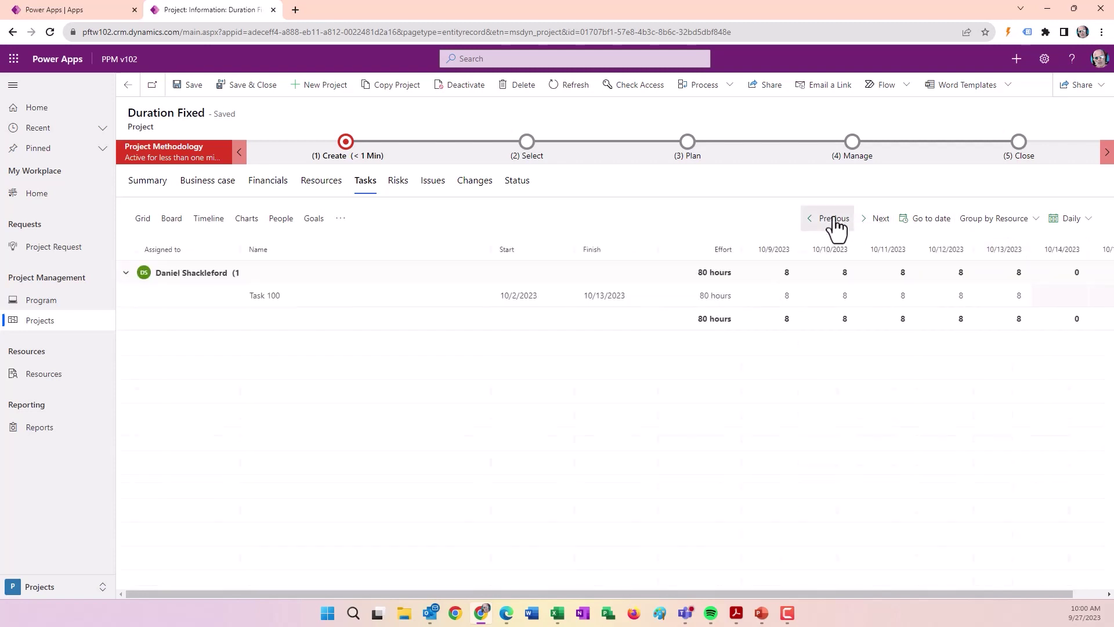
Back in the grid, shorten Task 100's duration to 5 days.
click(142, 220)
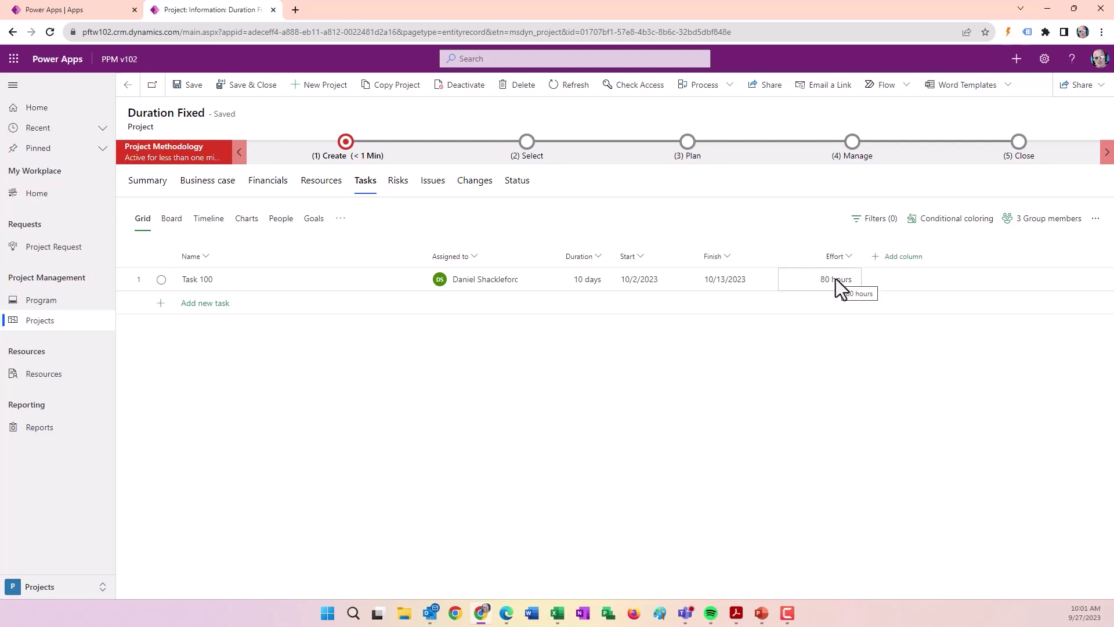
click(594, 277)
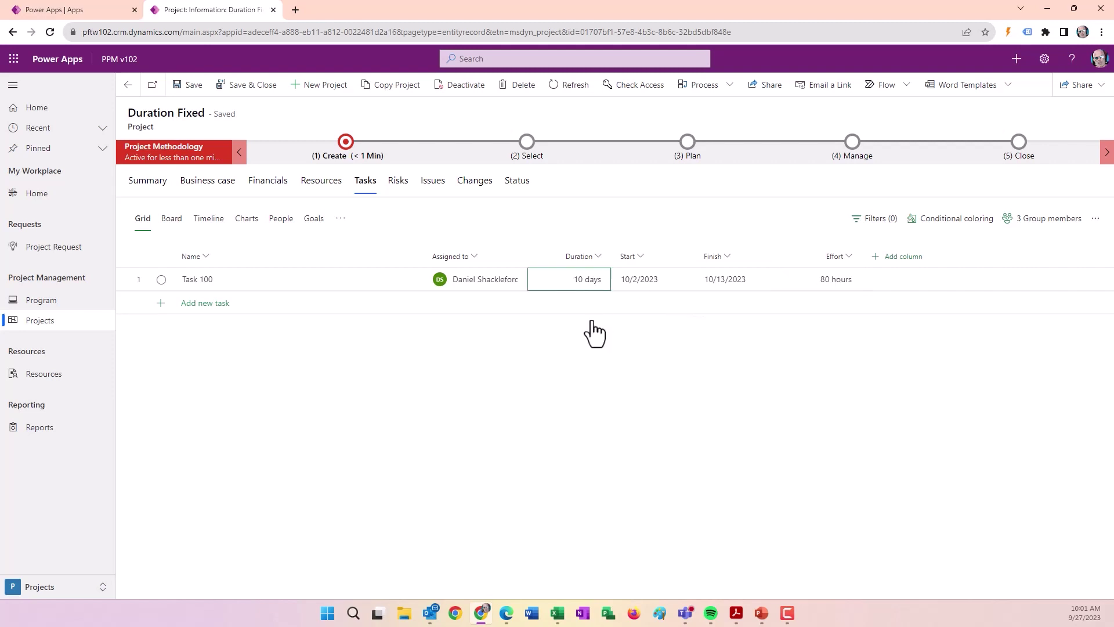
text(5)
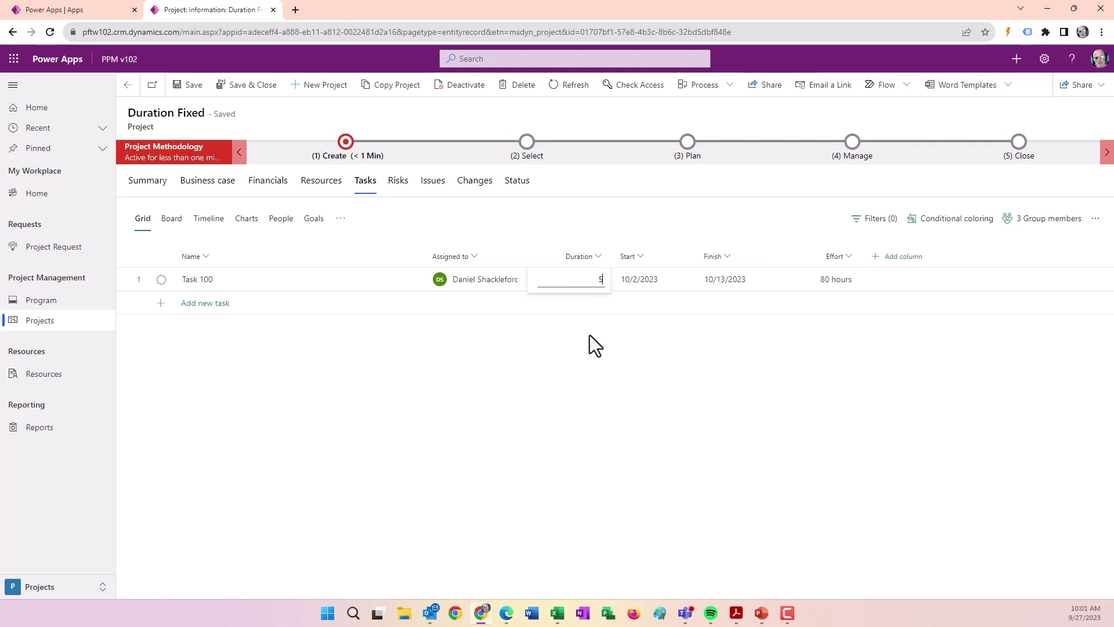
click(384, 282)
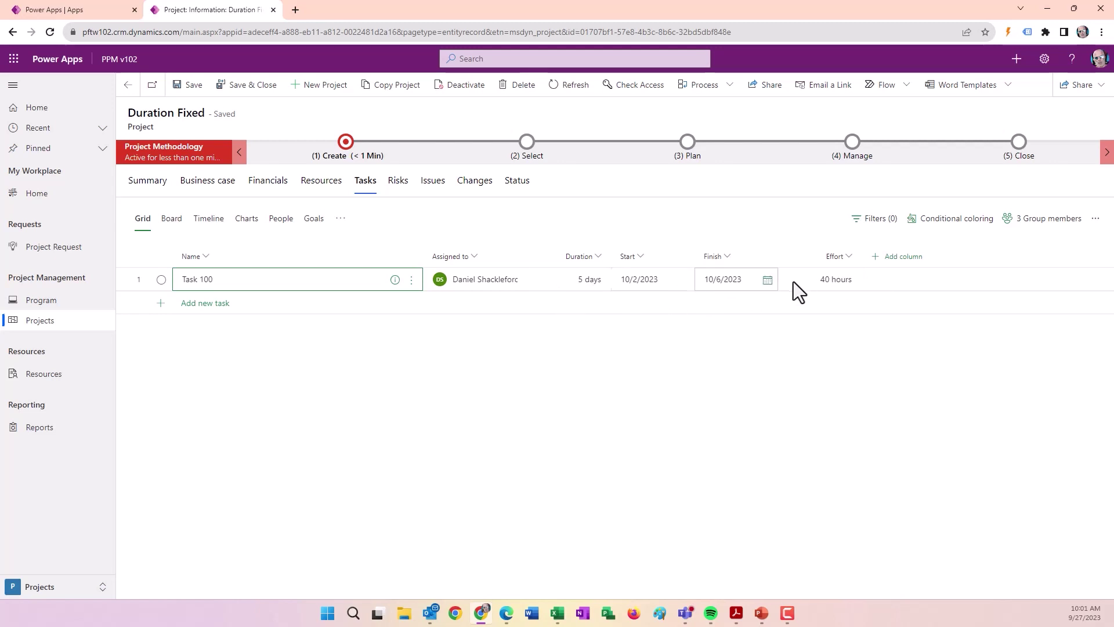
Set Task 100's effort to 20 hours and verify 4 hours daily in Assignments.
click(835, 279)
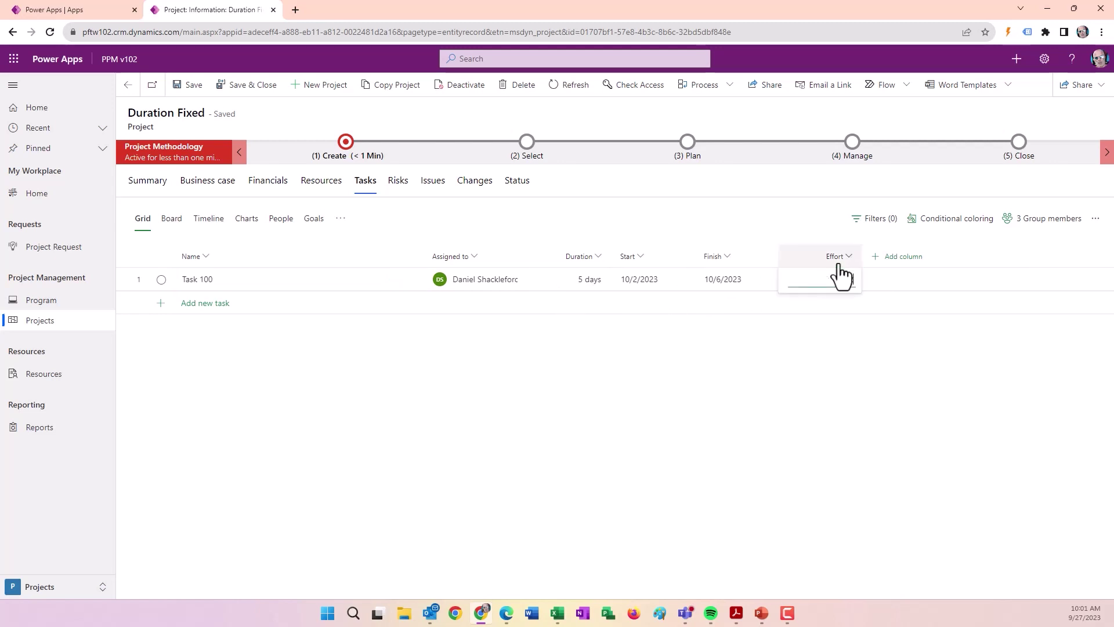
text(20)
key(Return)
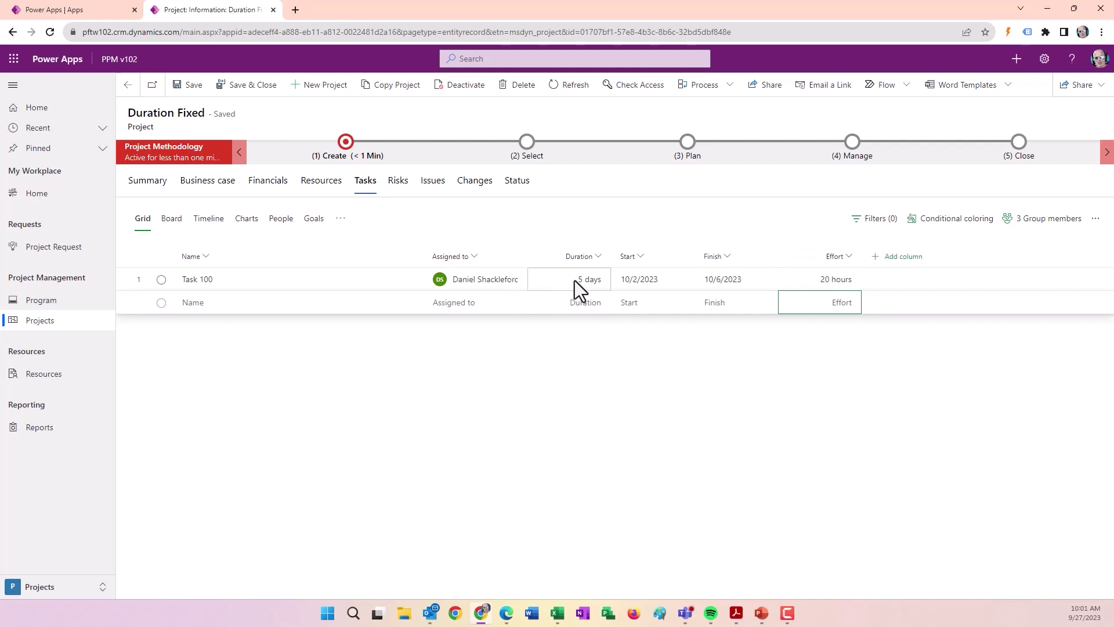
click(341, 218)
click(349, 243)
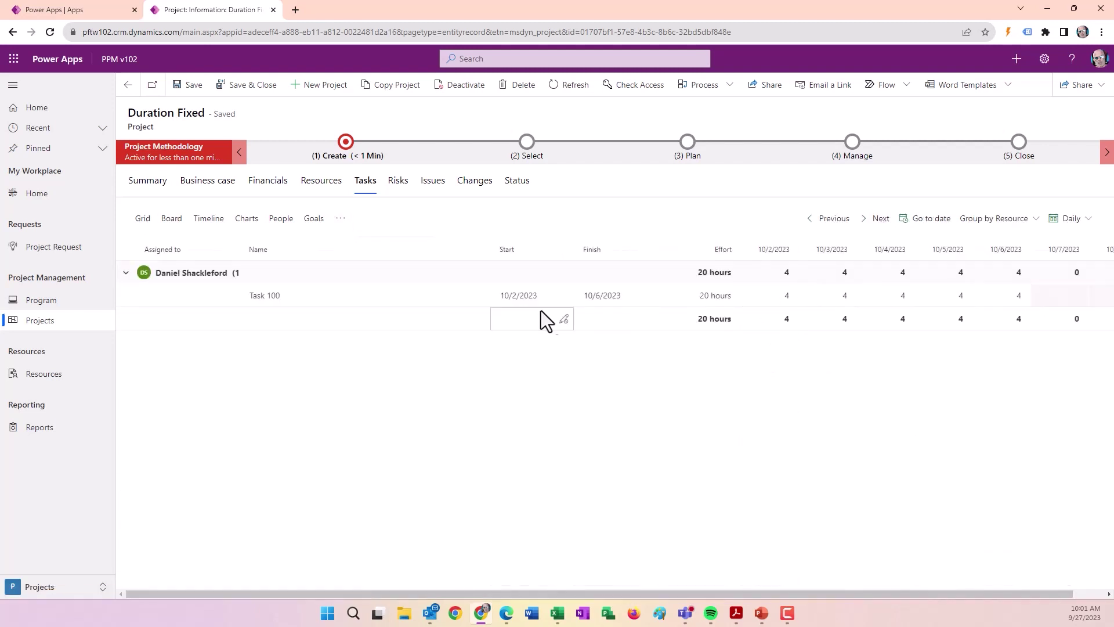
click(233, 98)
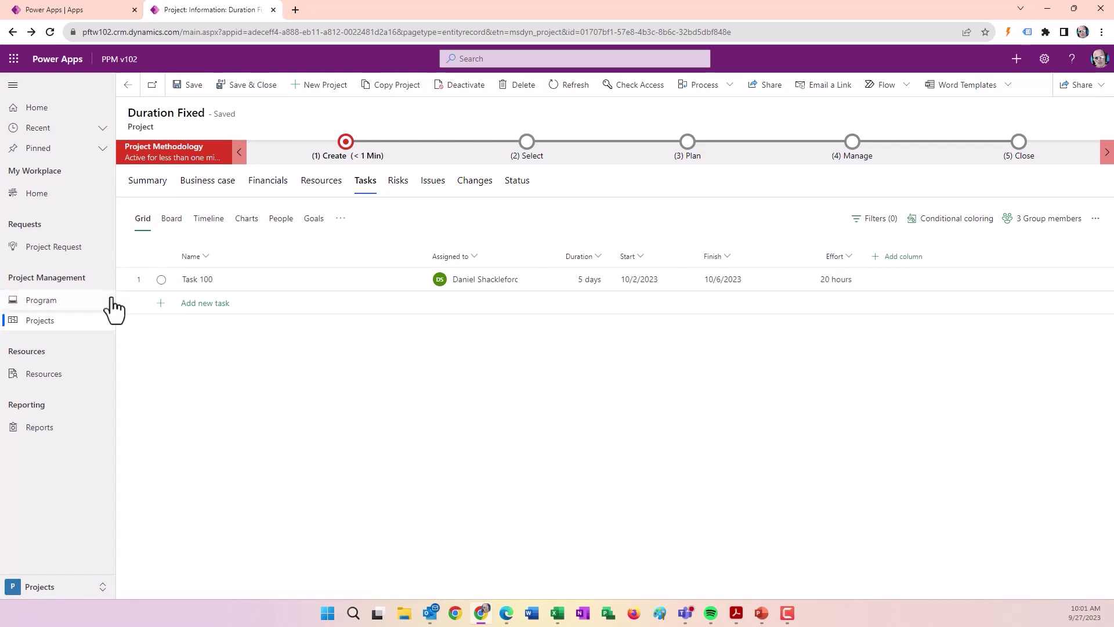
Create and save a new Fixed effort project named 'Effort Project'.
click(32, 324)
click(244, 86)
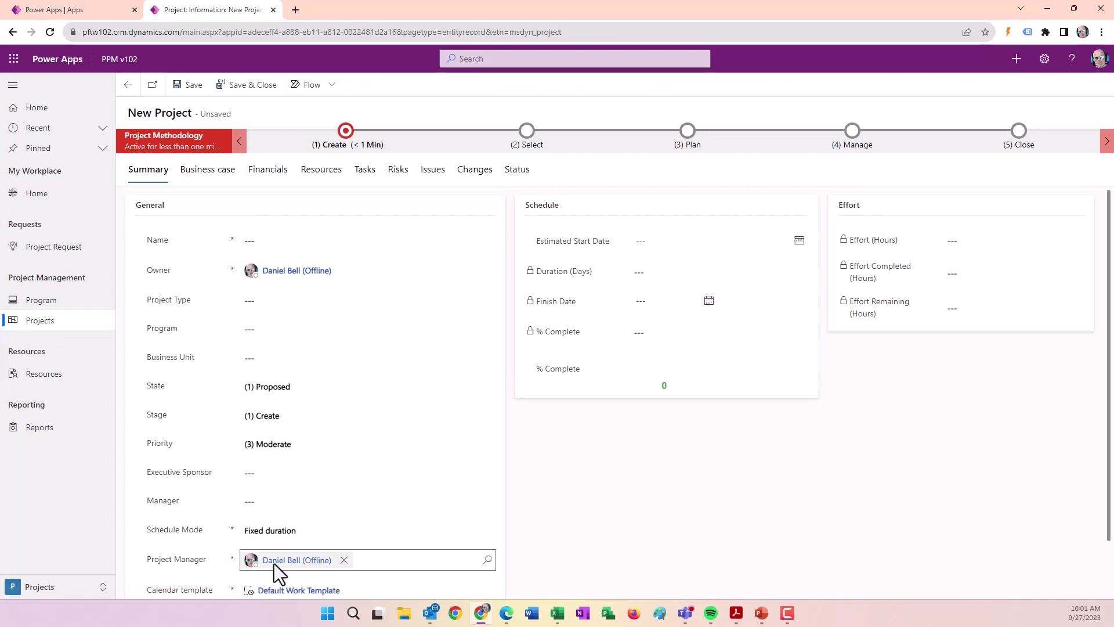
click(291, 536)
click(290, 546)
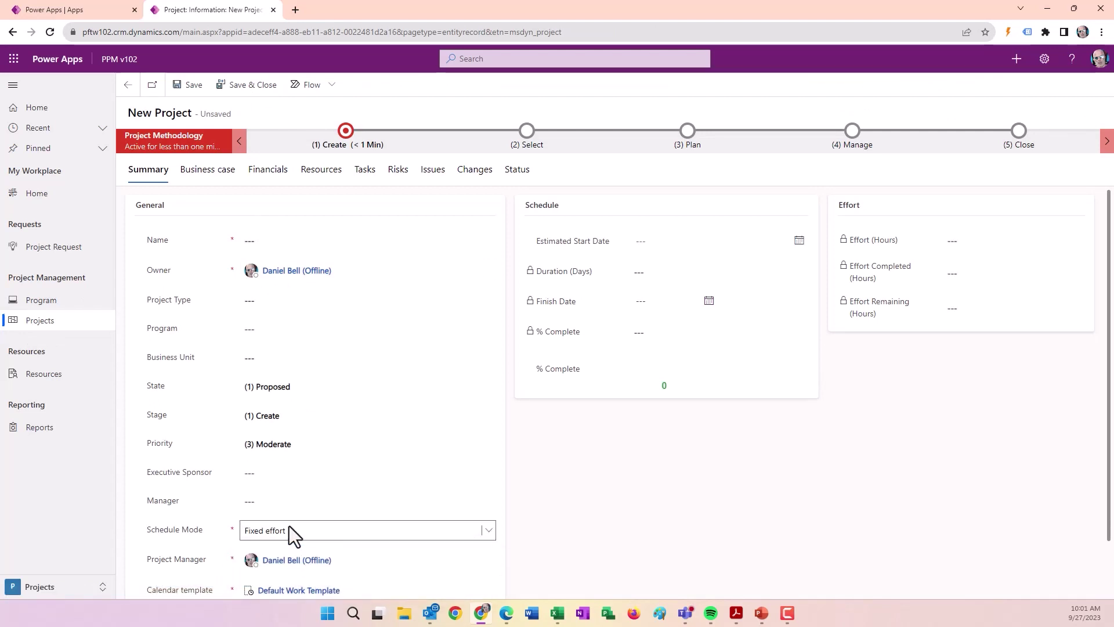
click(273, 239)
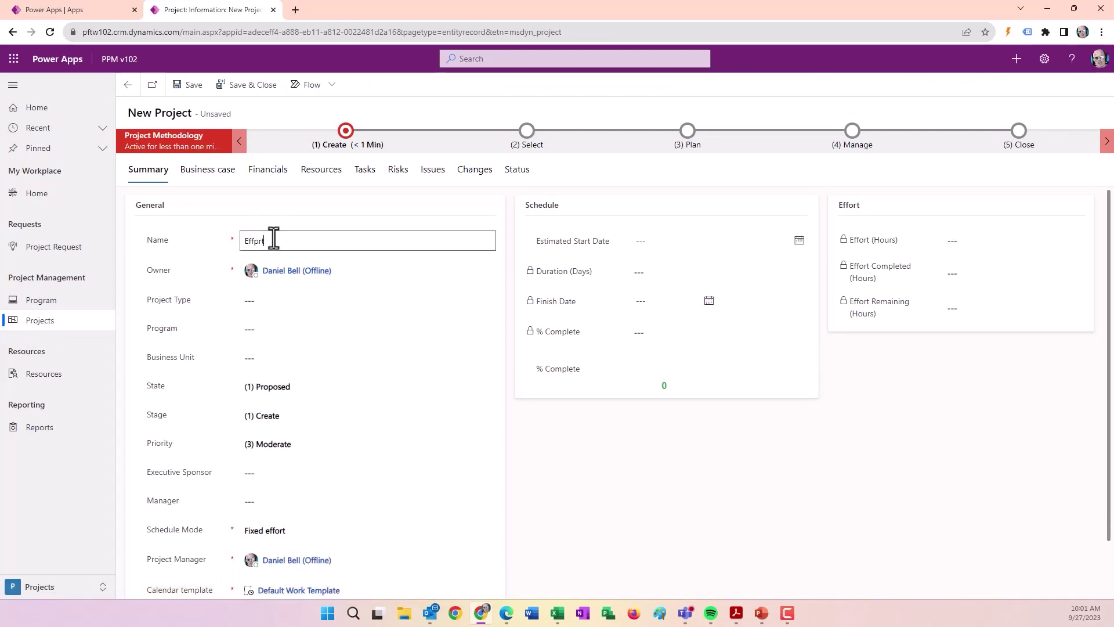
text(Effprt)
key(BackSpace)
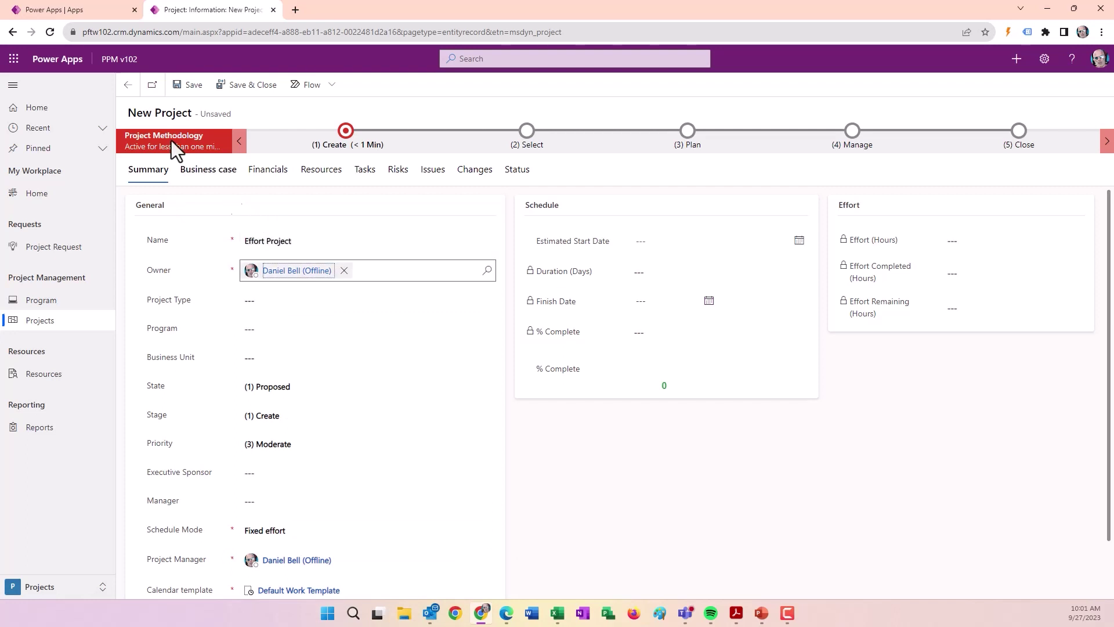
click(188, 84)
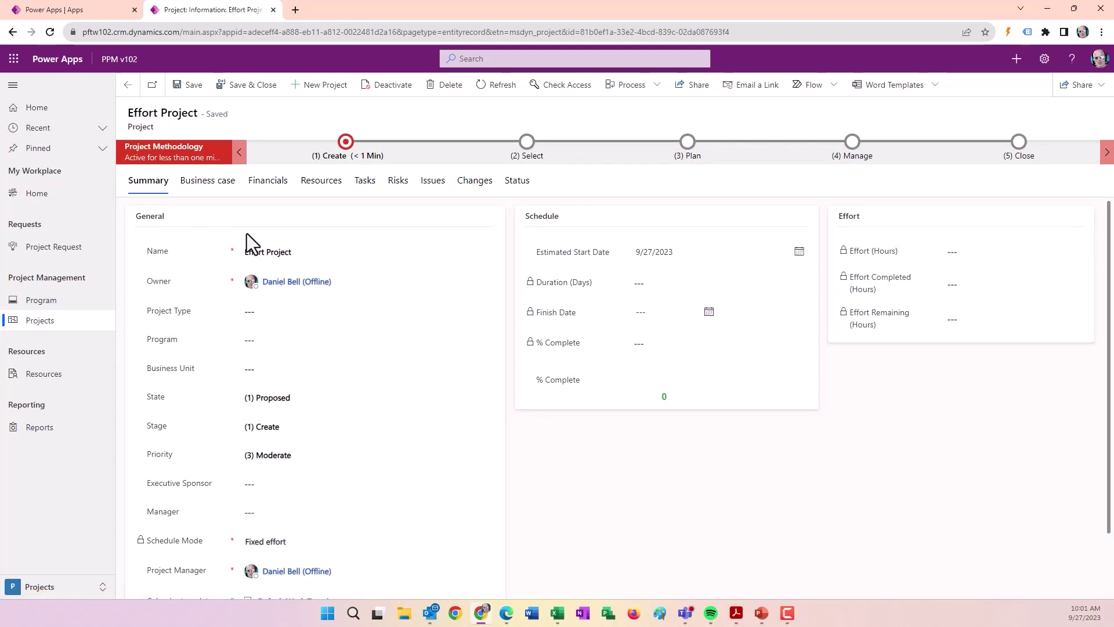
Create Effort Project's member group with two searched team members.
click(365, 185)
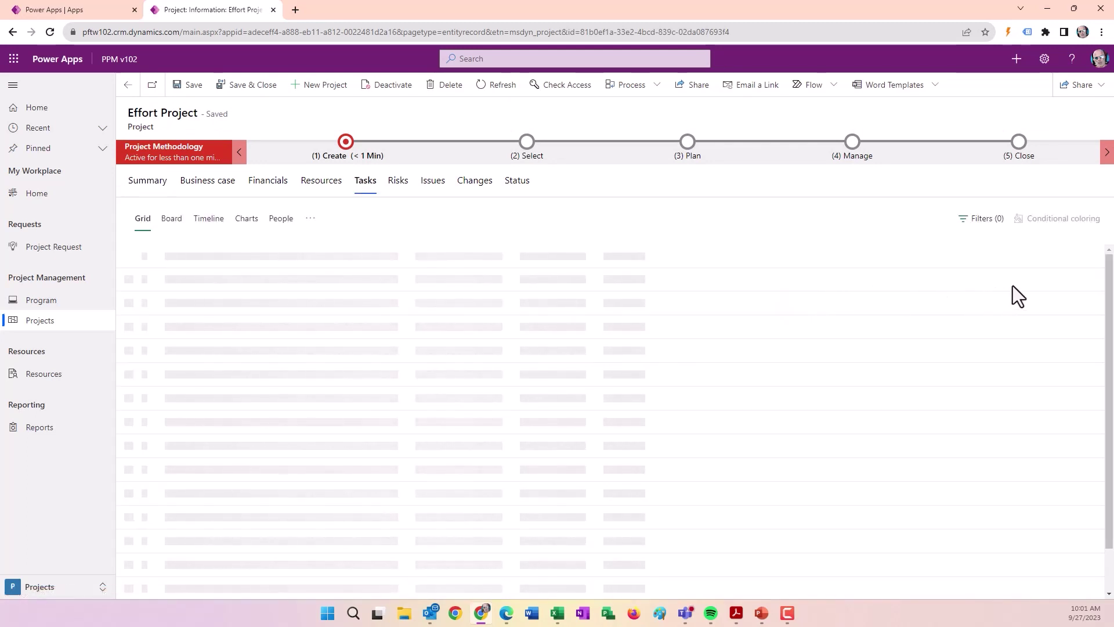
click(1045, 220)
click(979, 377)
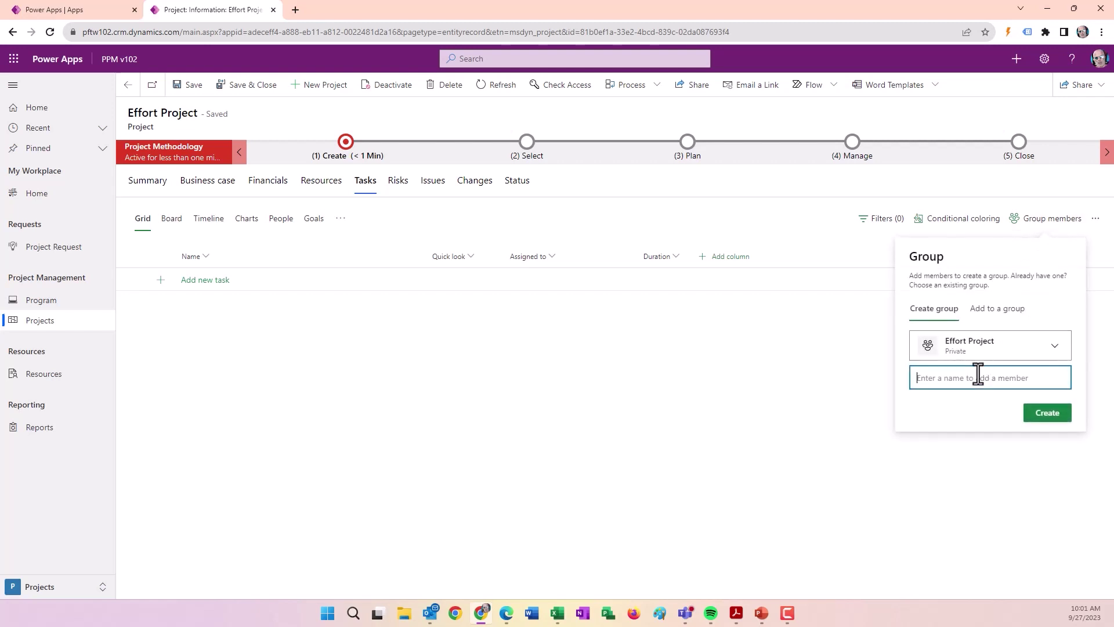
text(david)
click(978, 439)
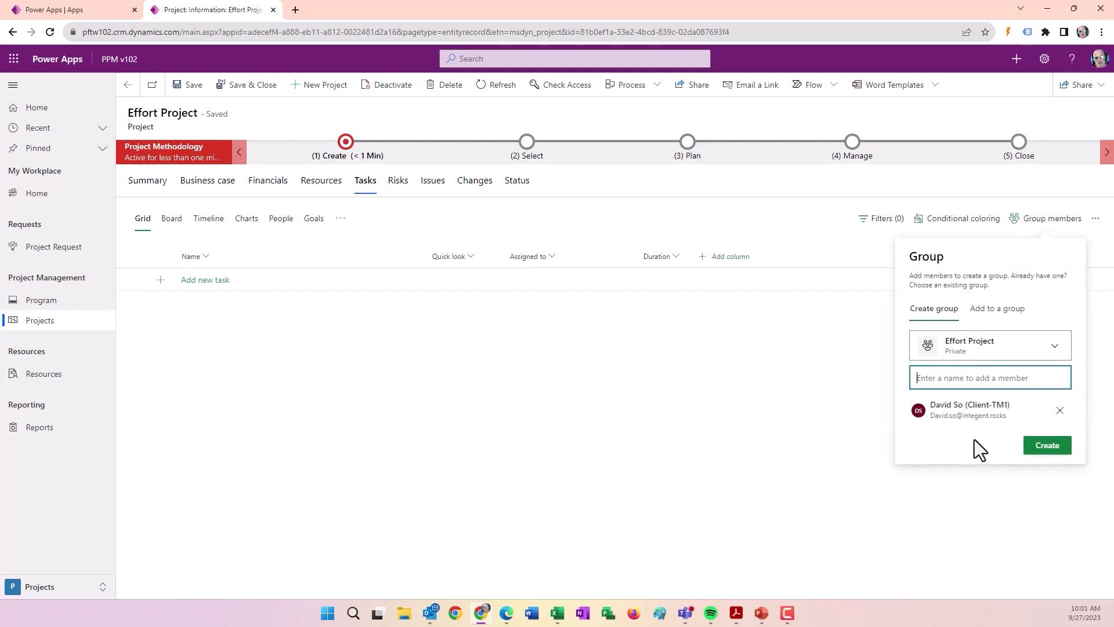
text(dan)
click(973, 461)
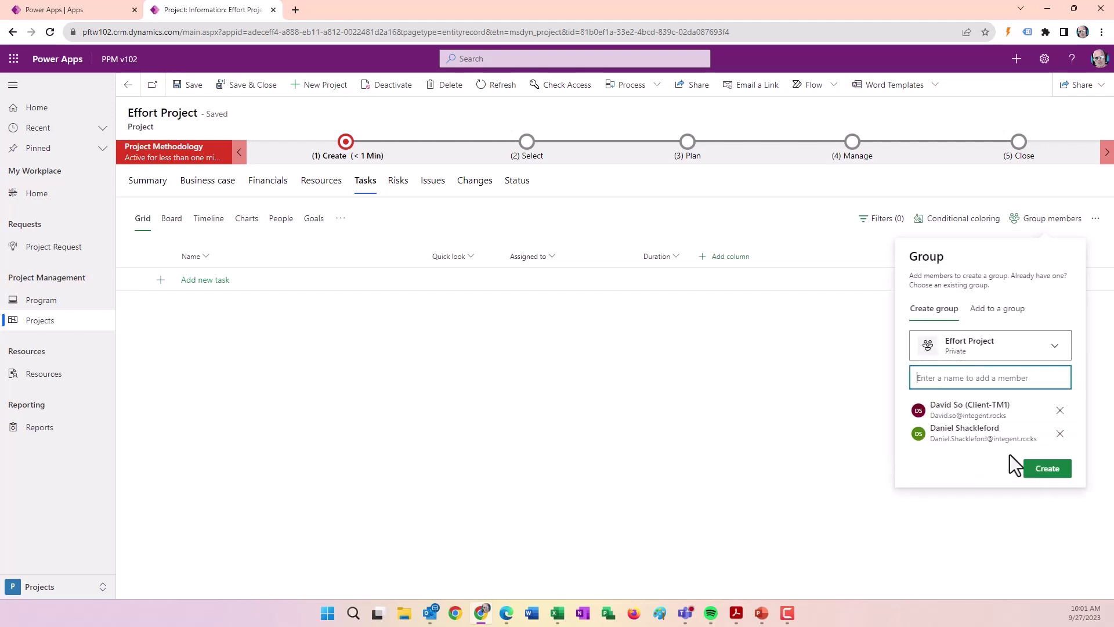
click(1041, 470)
Add Task 100 and swap the Quick look column for Start, Finish and Effort.
click(224, 285)
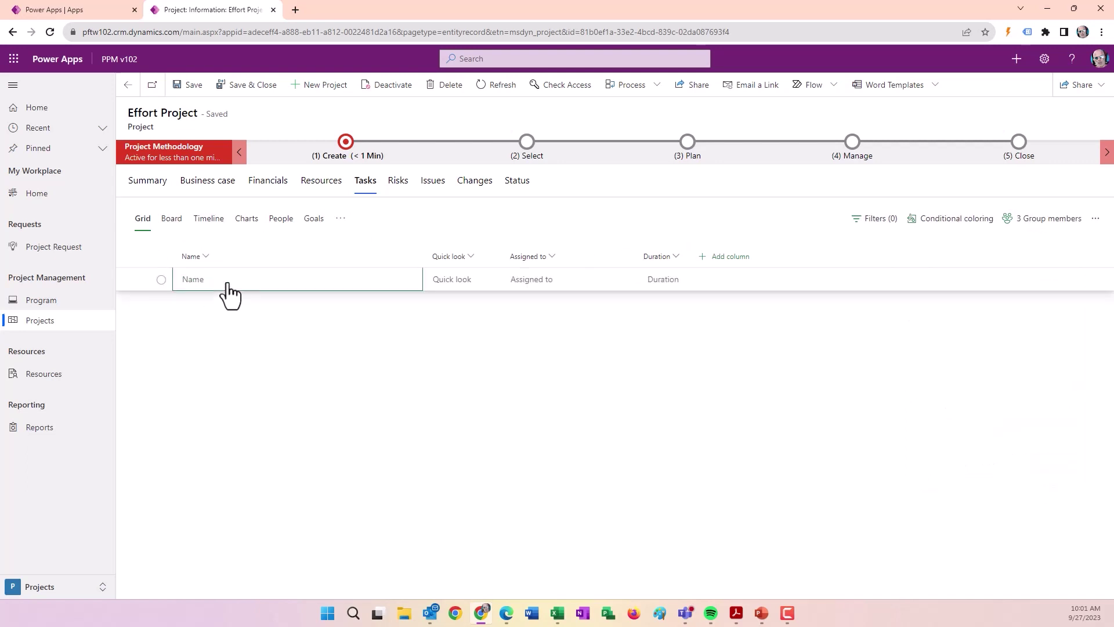
text(Task 100)
click(449, 257)
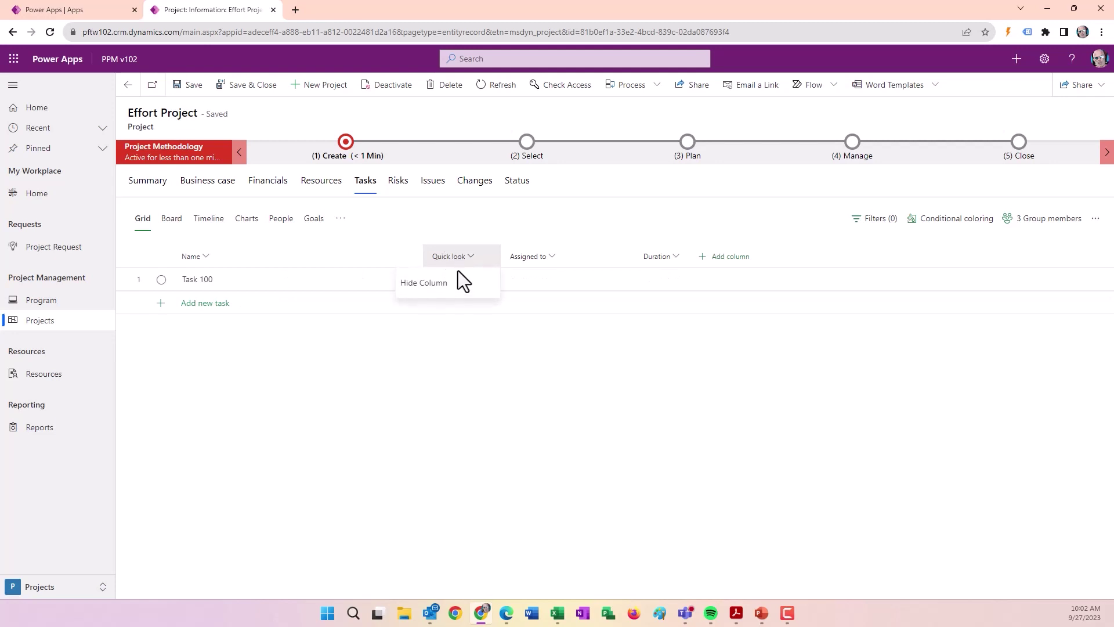
click(461, 282)
click(655, 257)
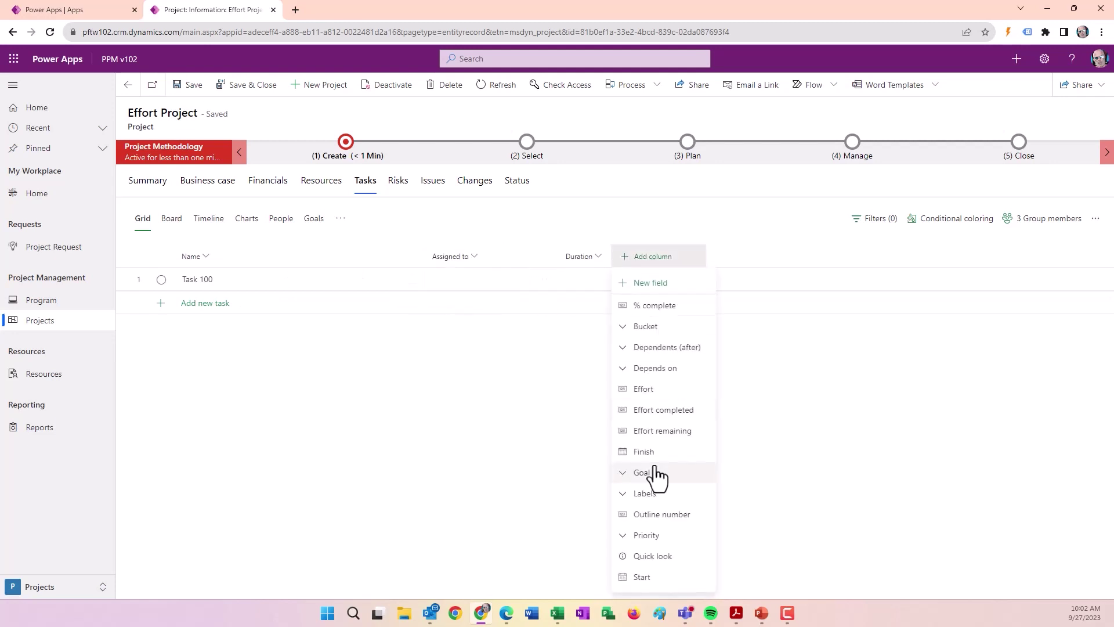
click(652, 577)
click(734, 258)
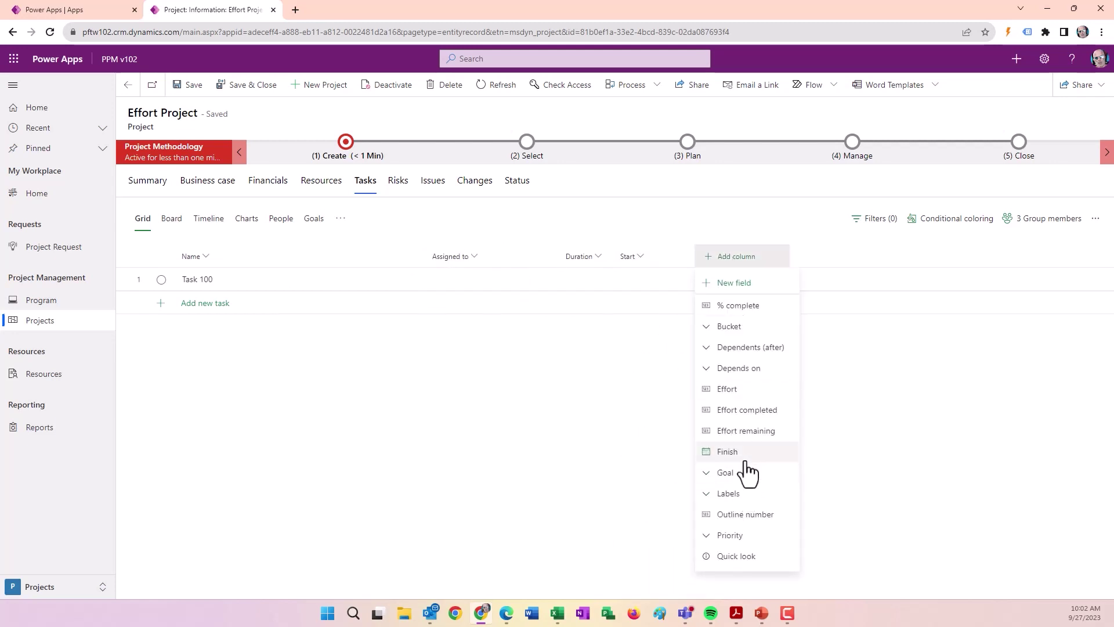
click(737, 453)
click(814, 257)
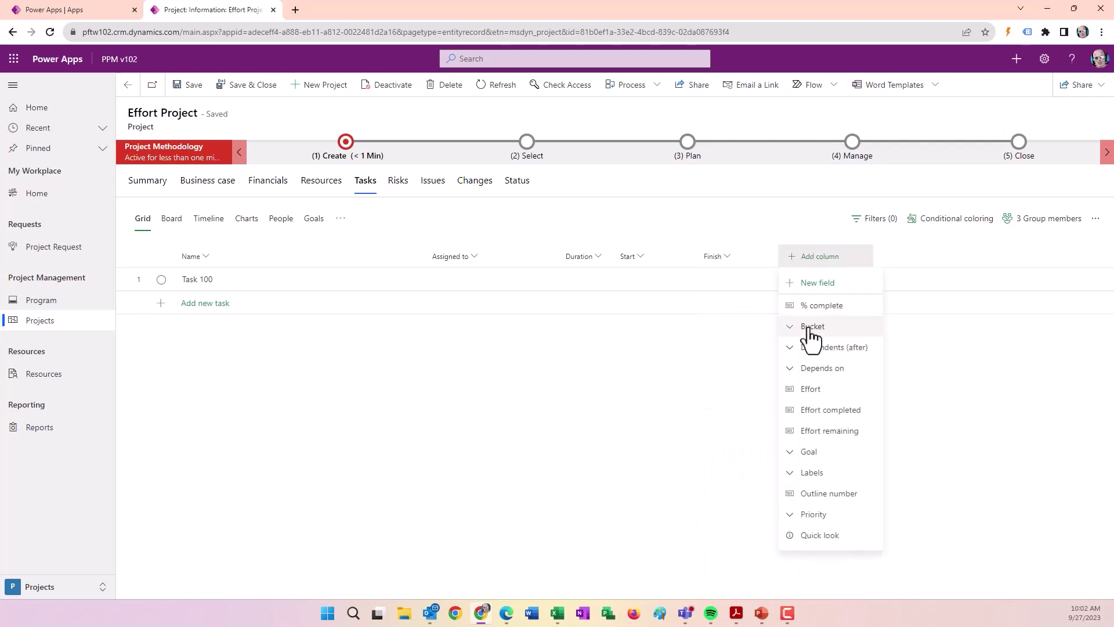
click(804, 390)
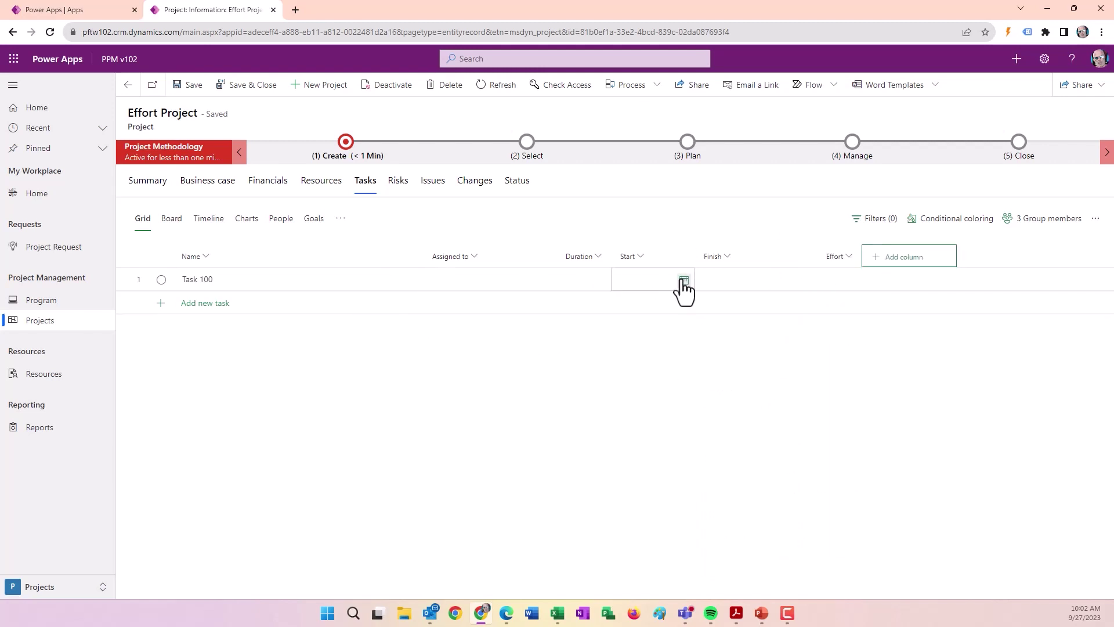
Set Task 100 to start on 10/2/2023 with 80 hours of effort.
click(683, 280)
click(723, 314)
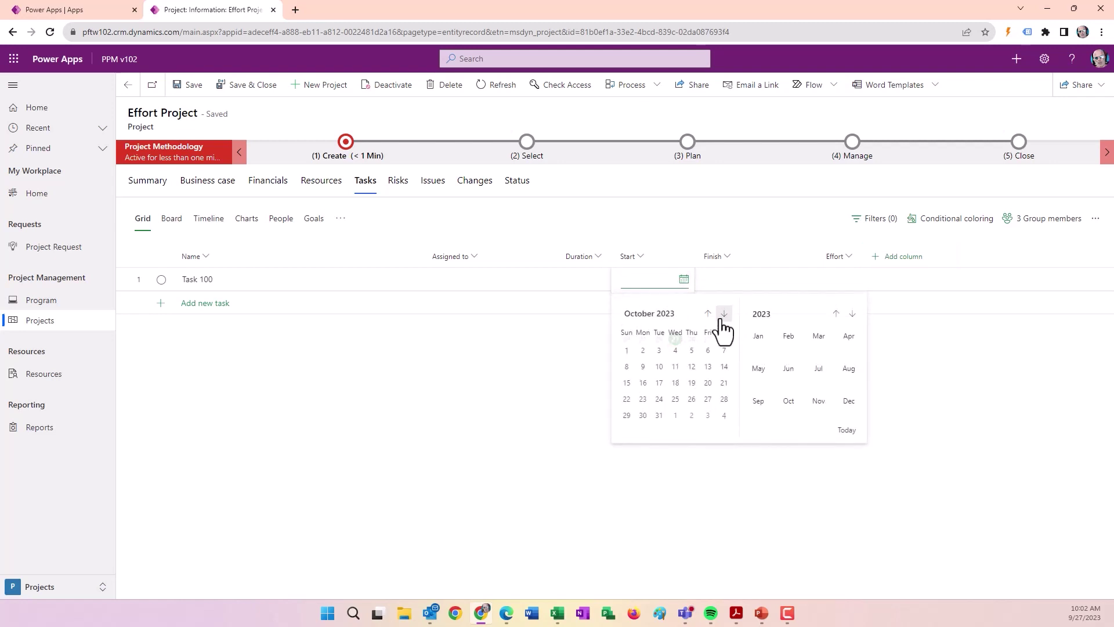
click(643, 350)
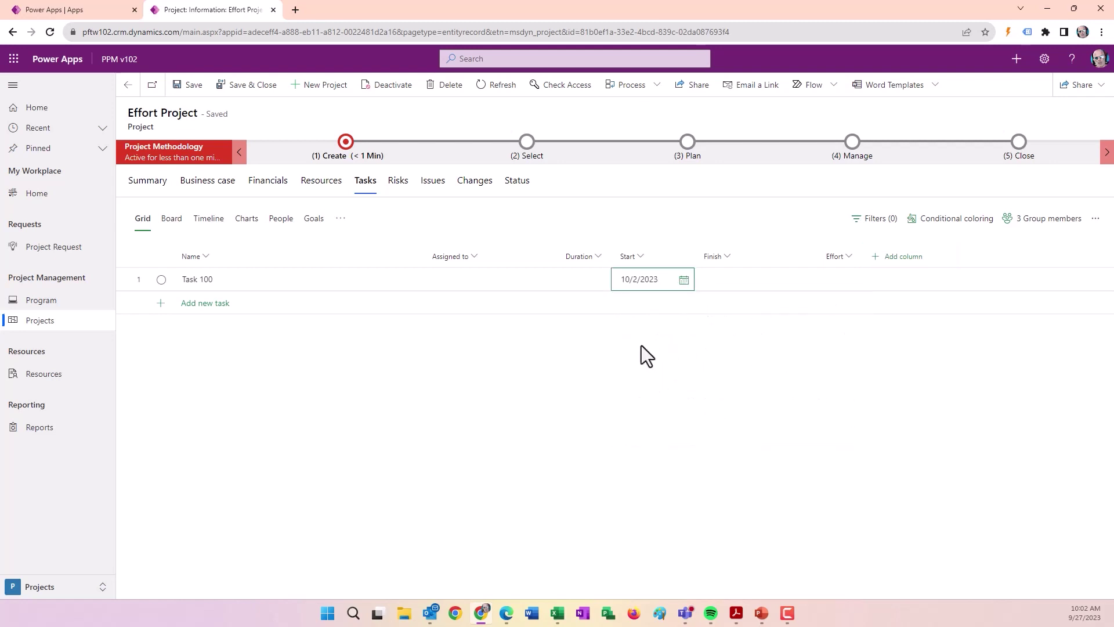
click(819, 277)
text(8)
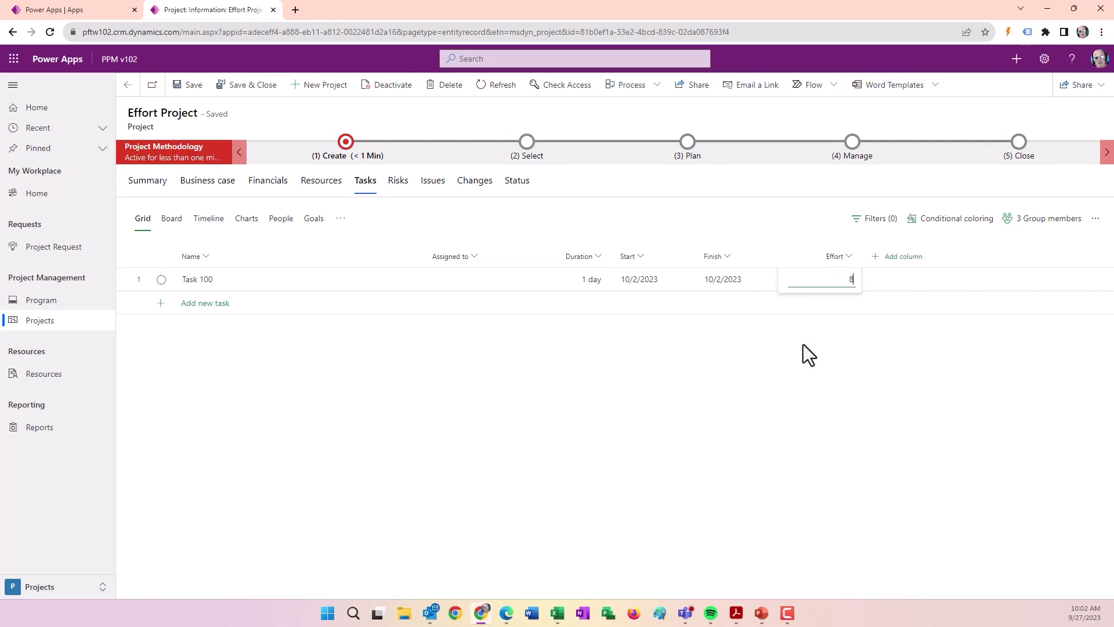
text(0)
click(361, 278)
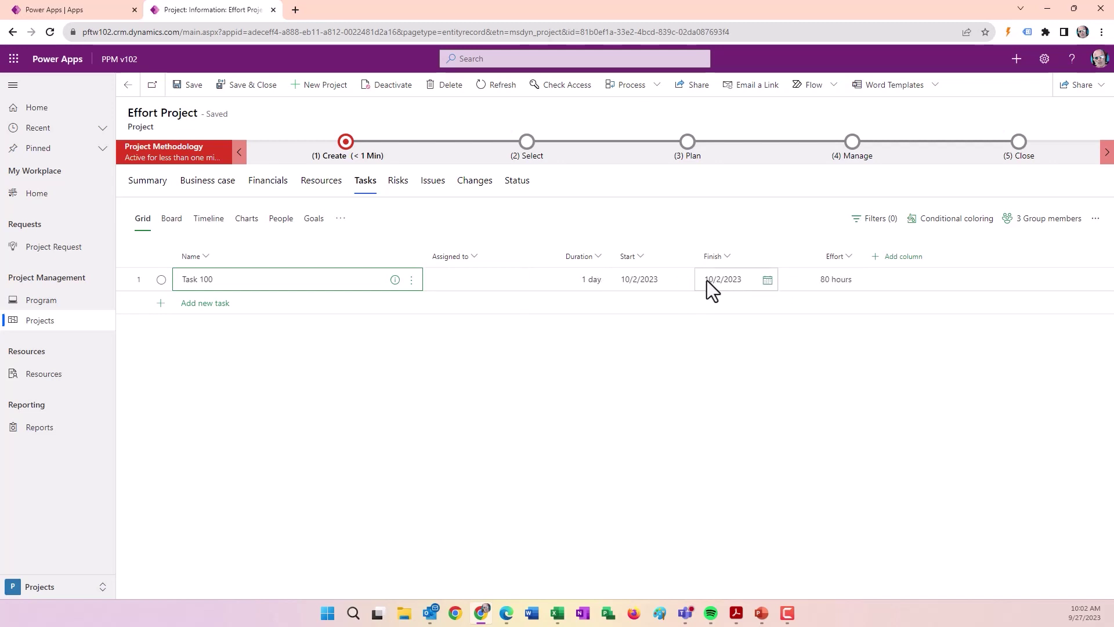
Assign a resource to Task 100 and check its 8 hours daily in Assignments.
click(516, 280)
click(478, 389)
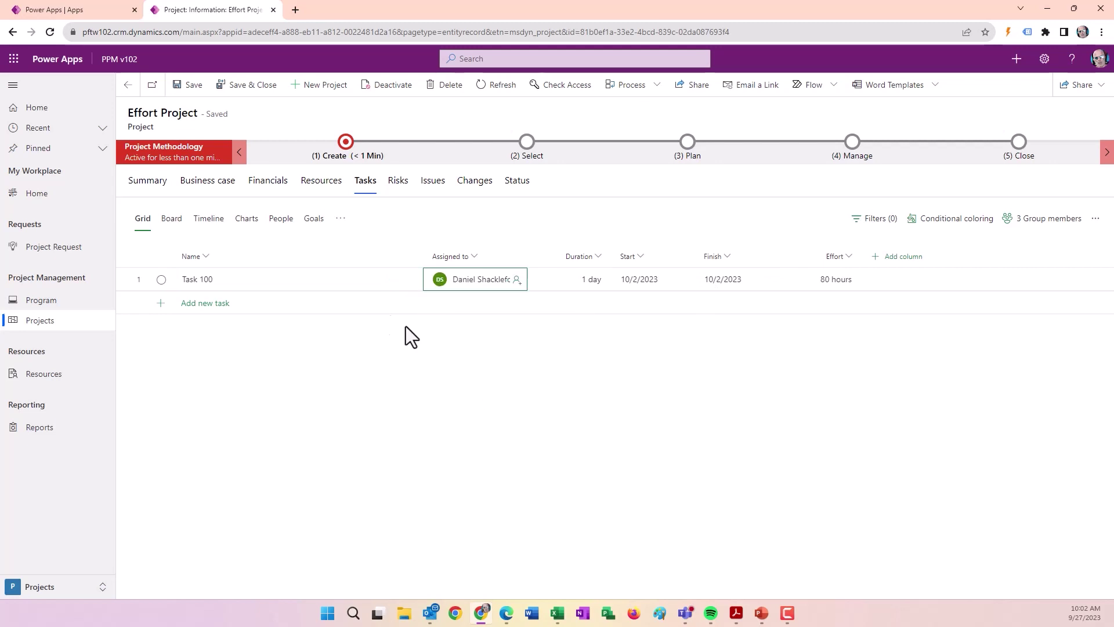
click(373, 307)
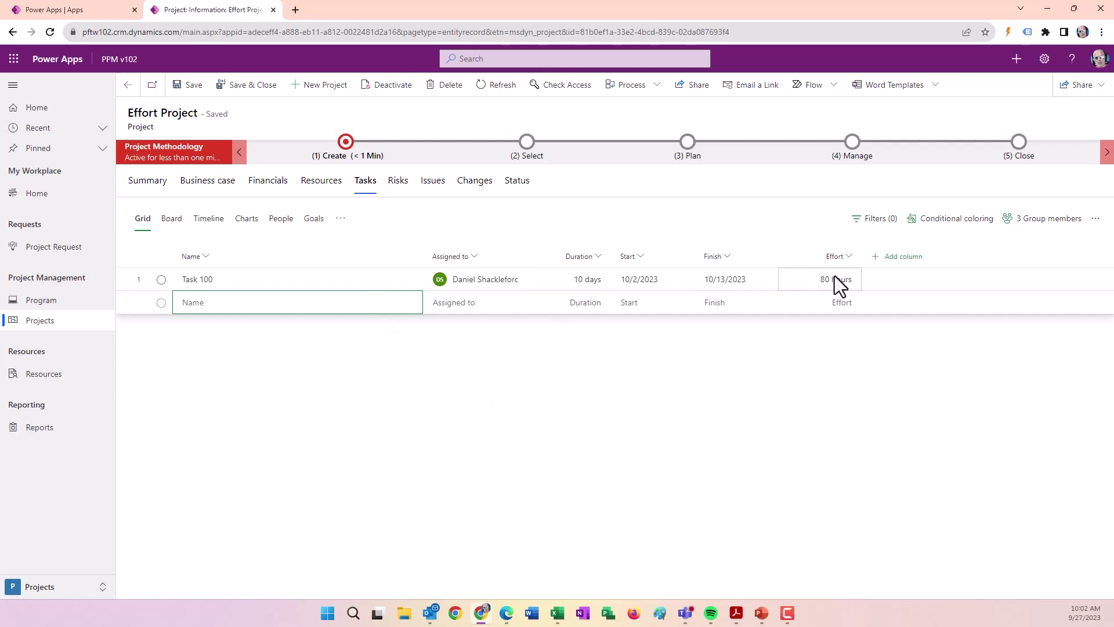
click(341, 219)
click(358, 247)
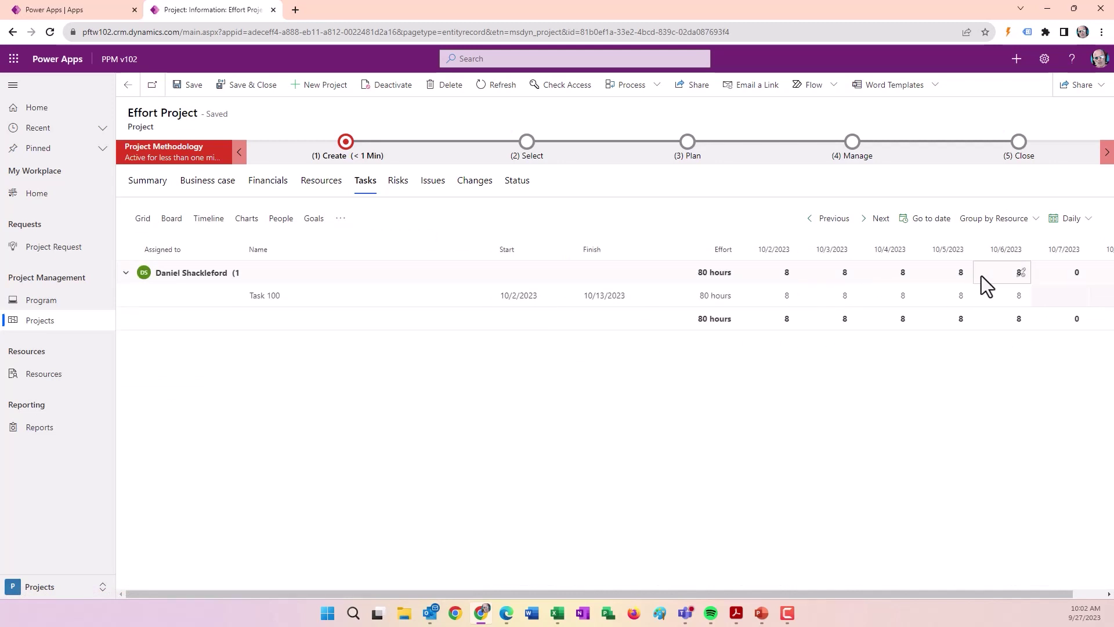
click(871, 221)
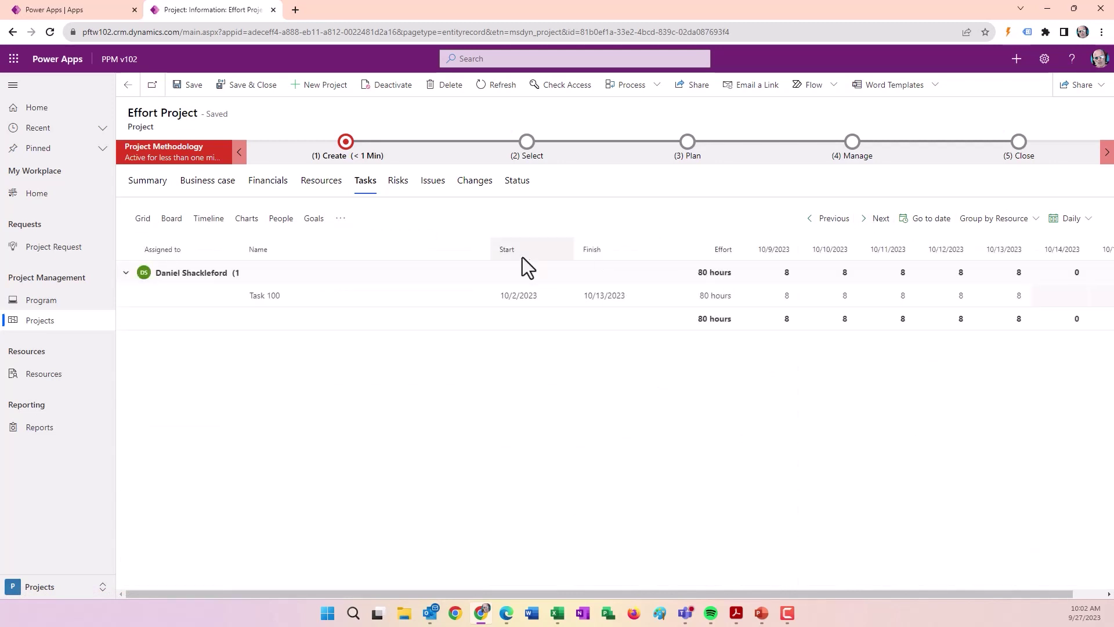
click(143, 219)
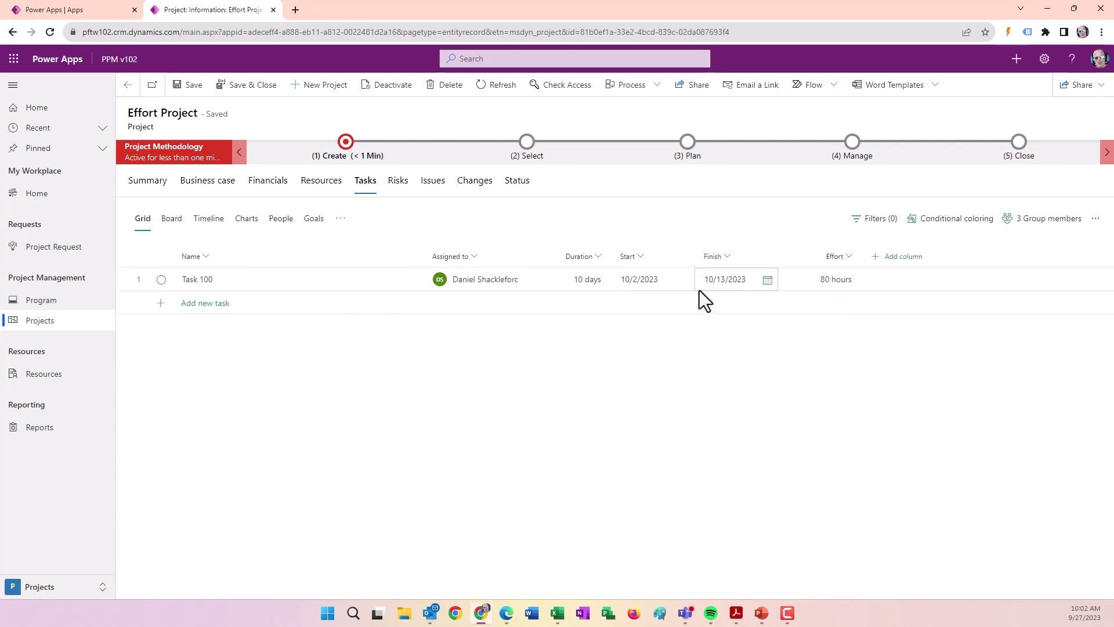
Assign a second person to Task 100, shortening it to 5 days ending 10/6/2023.
click(517, 282)
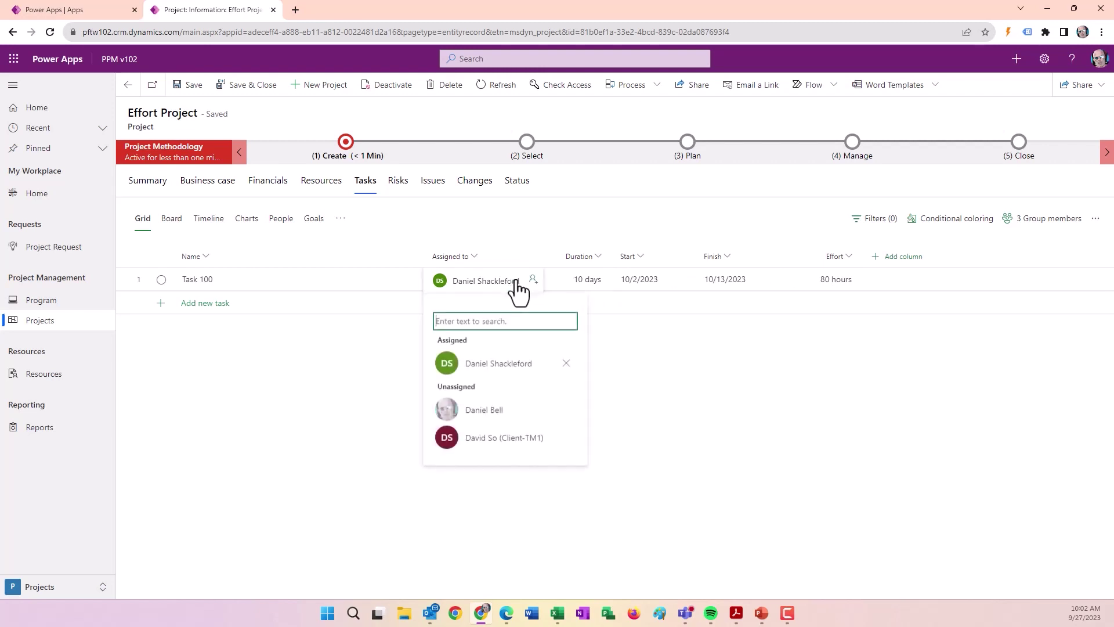
click(499, 439)
click(351, 303)
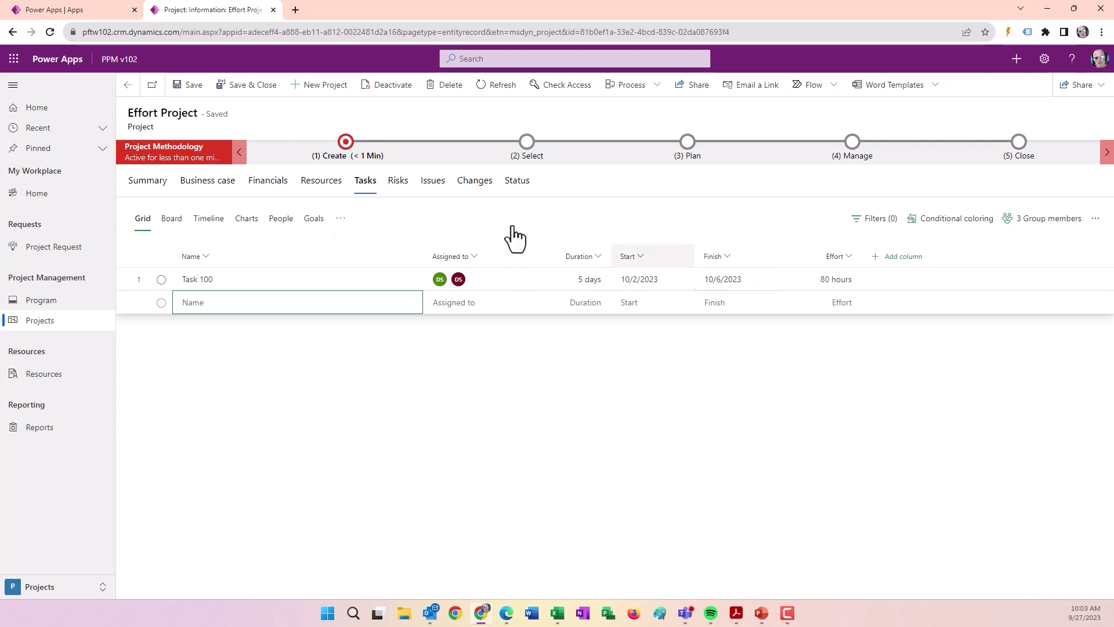
Check the split hours in the Assignments view, then return to the task grid.
click(342, 220)
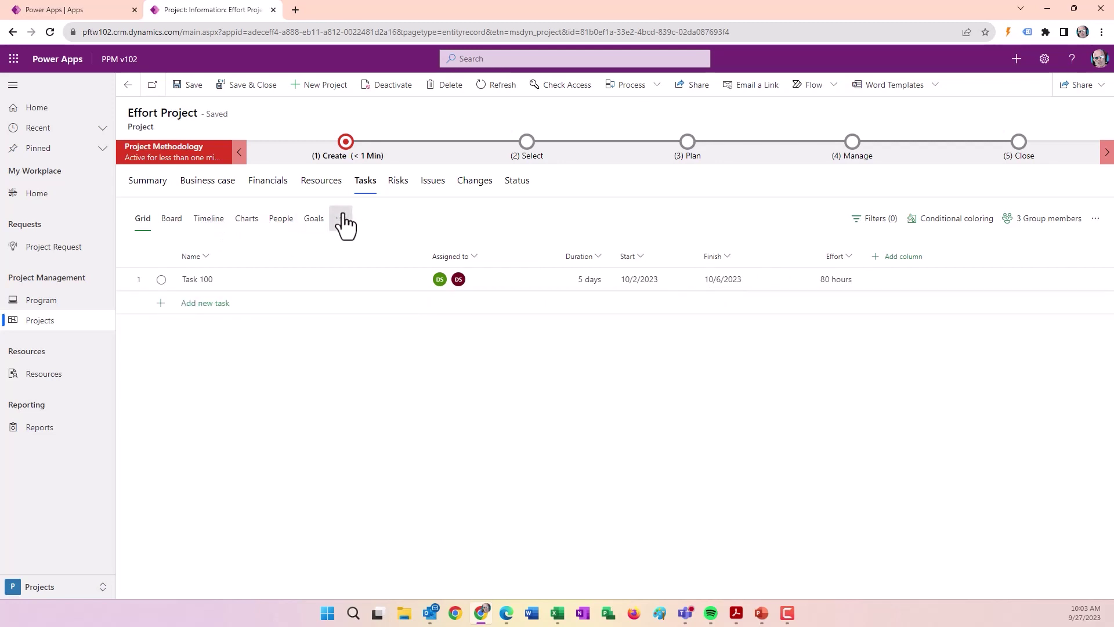
click(350, 246)
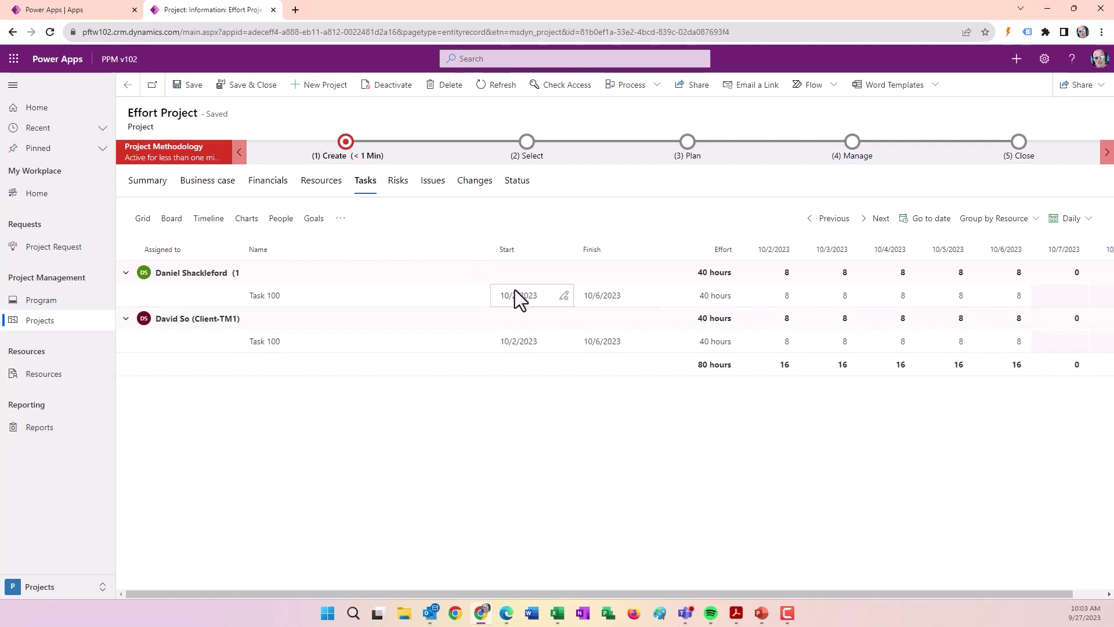
click(155, 221)
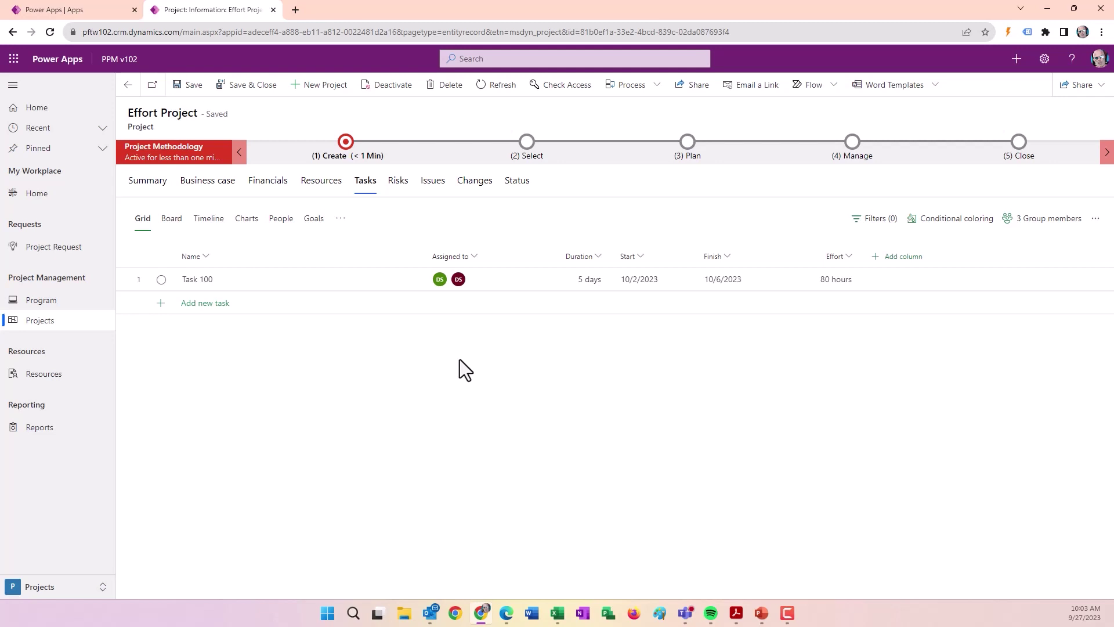
Set Task 100's effort to 160 hours, stretching it to 10 days.
click(847, 285)
text(160)
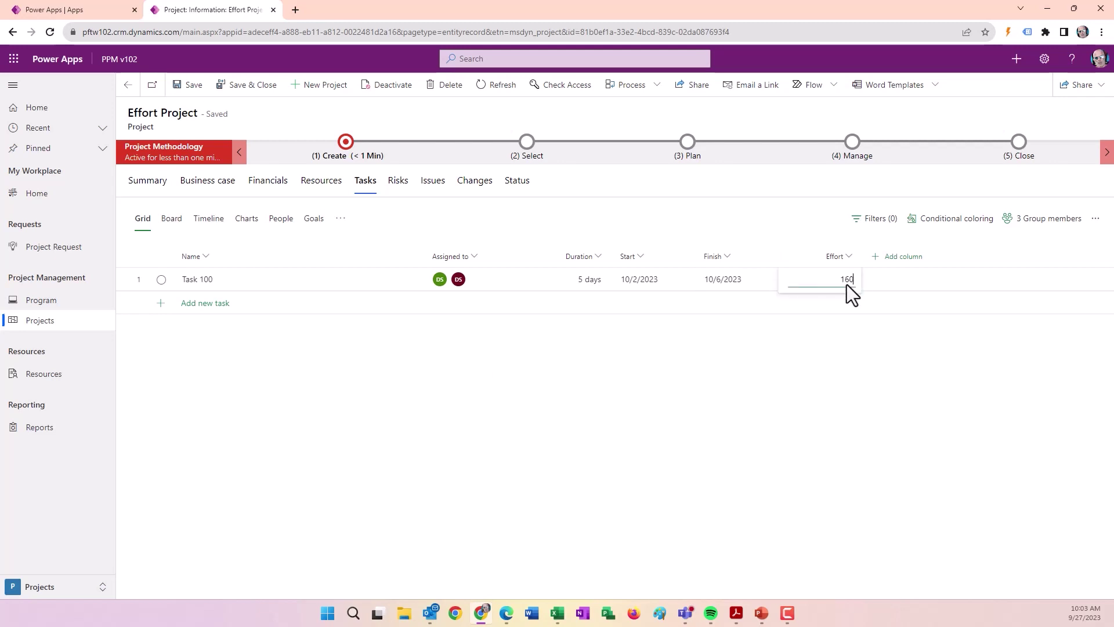
key(Return)
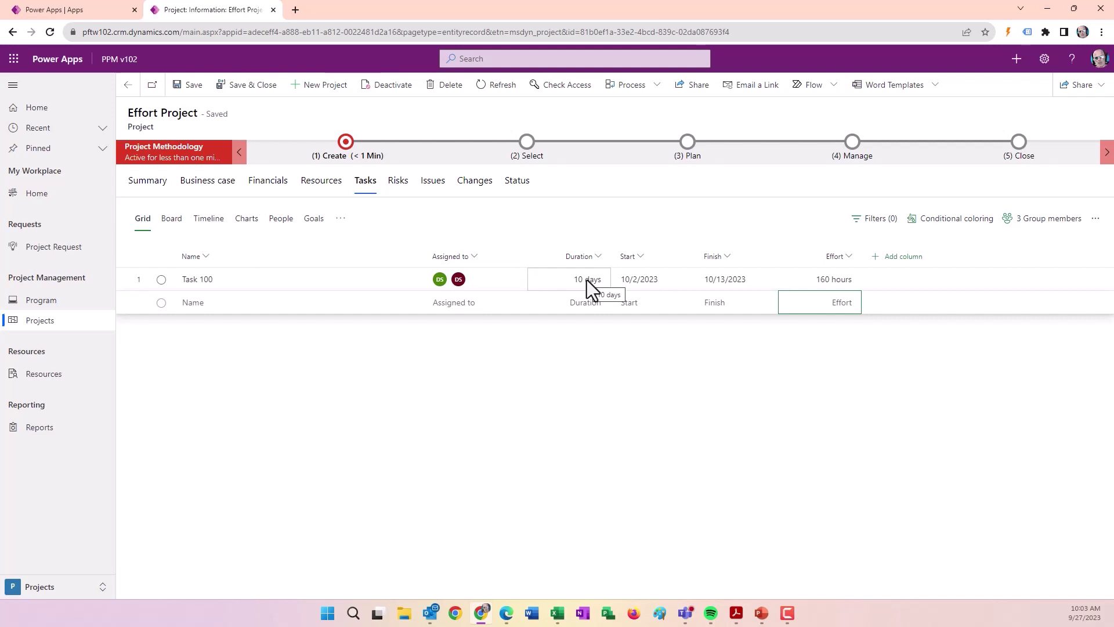
Review the second week of daily assignments in the Assignments view.
click(340, 220)
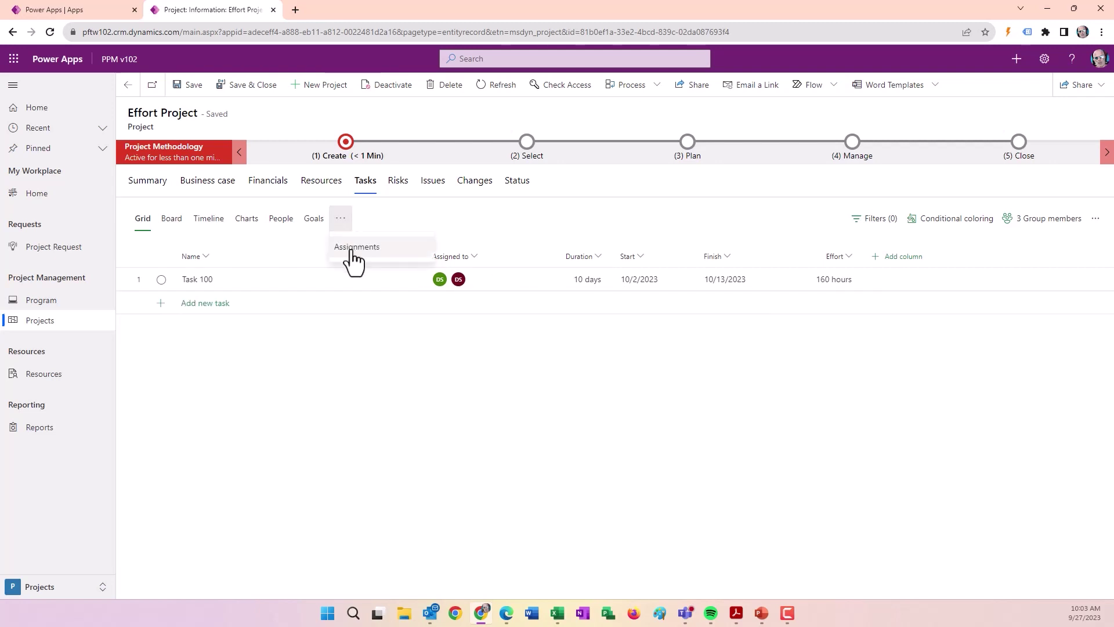
click(352, 249)
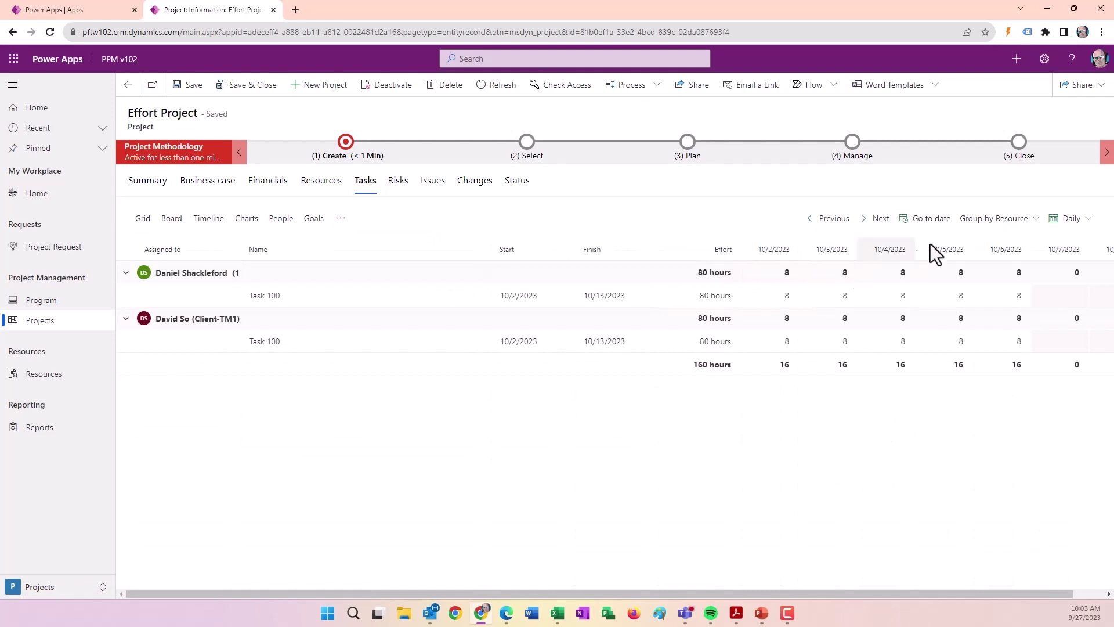
click(881, 219)
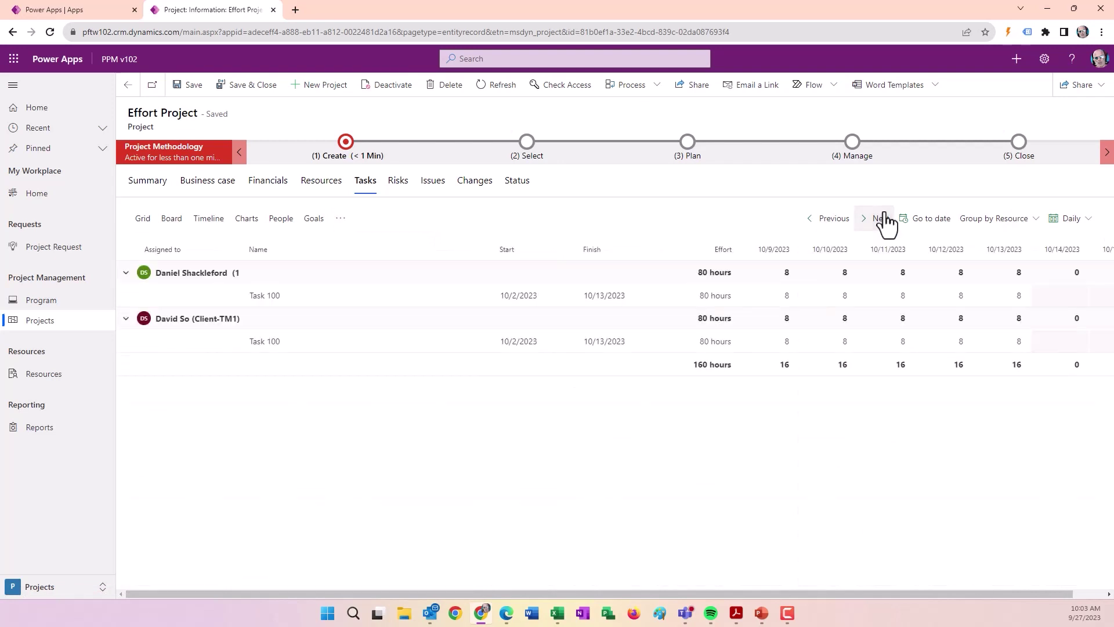
Switch back to the Grid view listing Task 100 at 10 days and 160 hours.
click(143, 220)
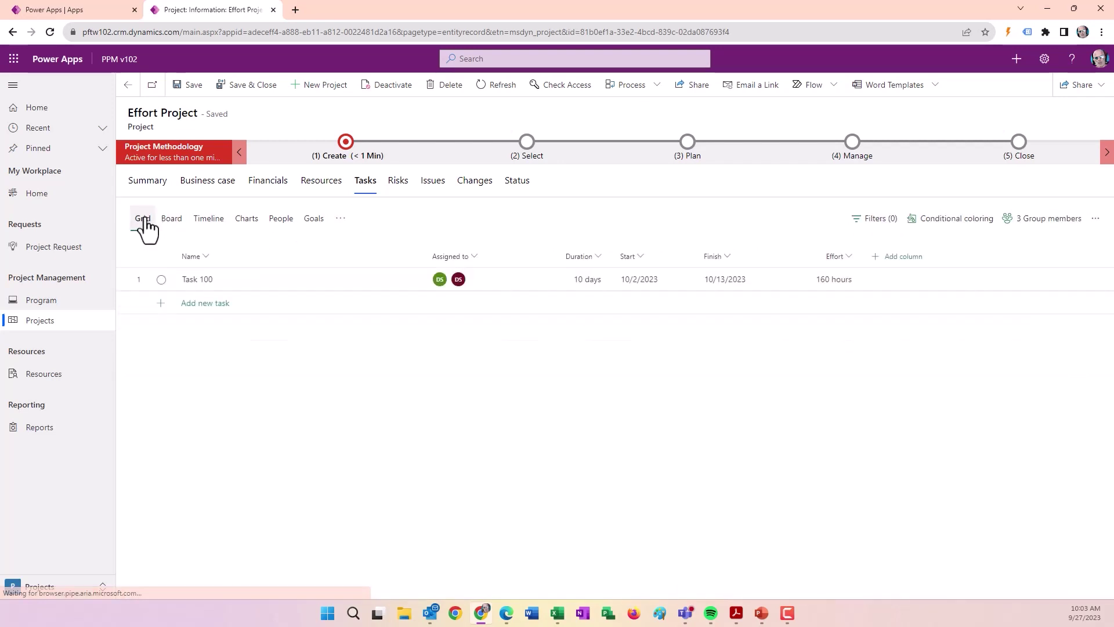